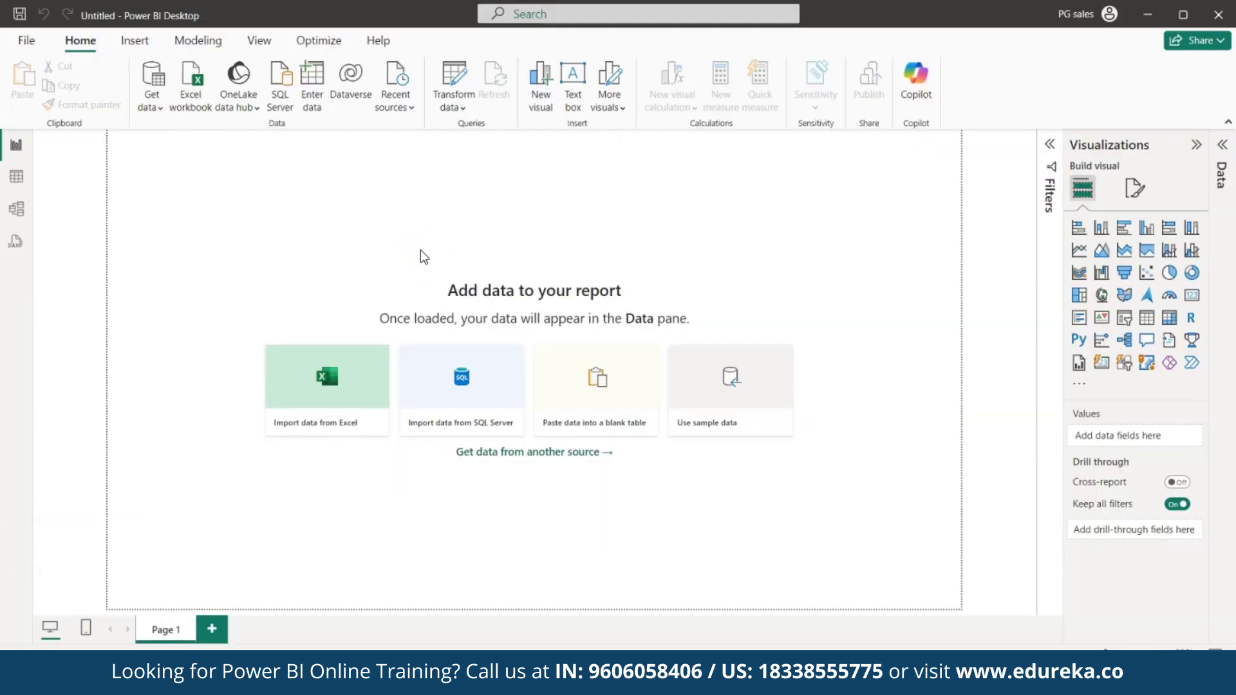
# Load the sales CSV file from the Downloads folder as a new sales table
pyautogui.click(156, 110)
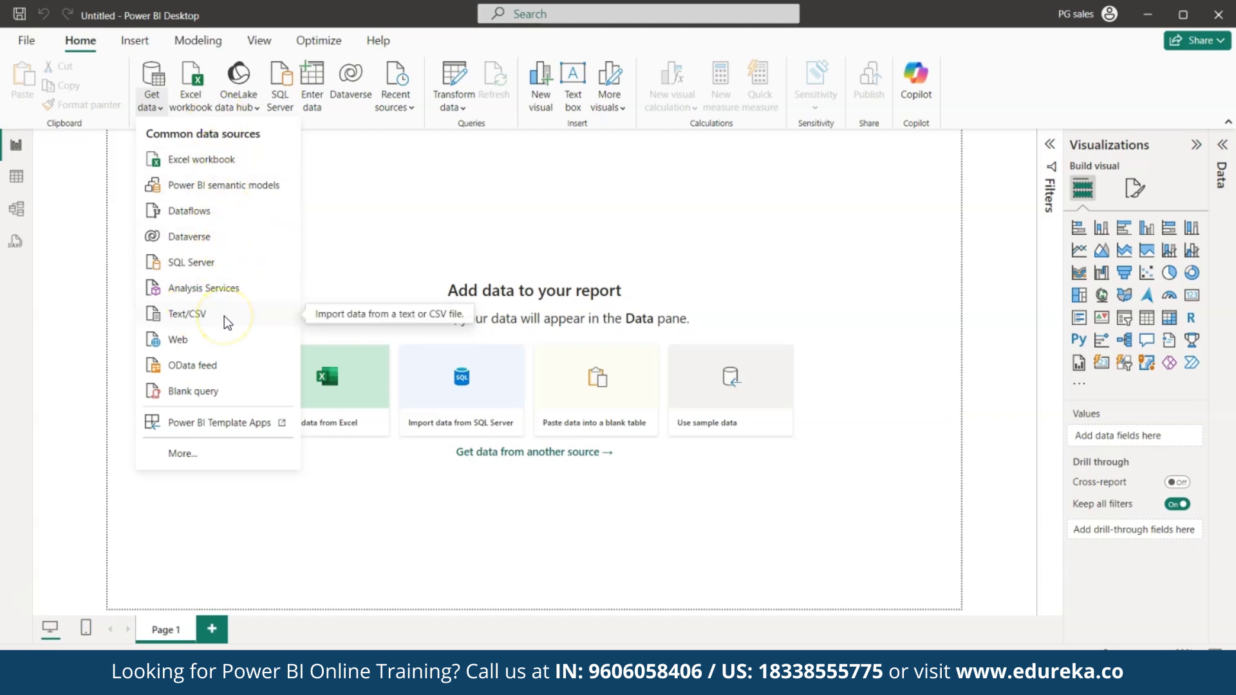
pyautogui.click(224, 315)
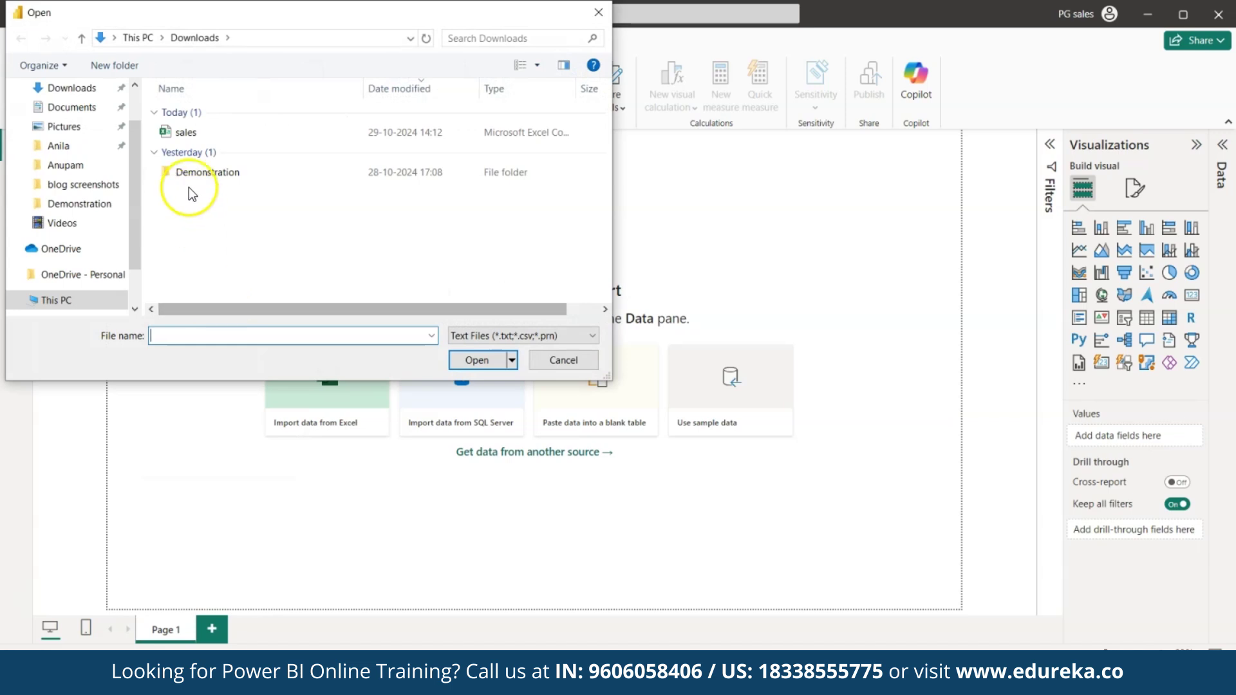
pyautogui.click(186, 132)
pyautogui.click(478, 360)
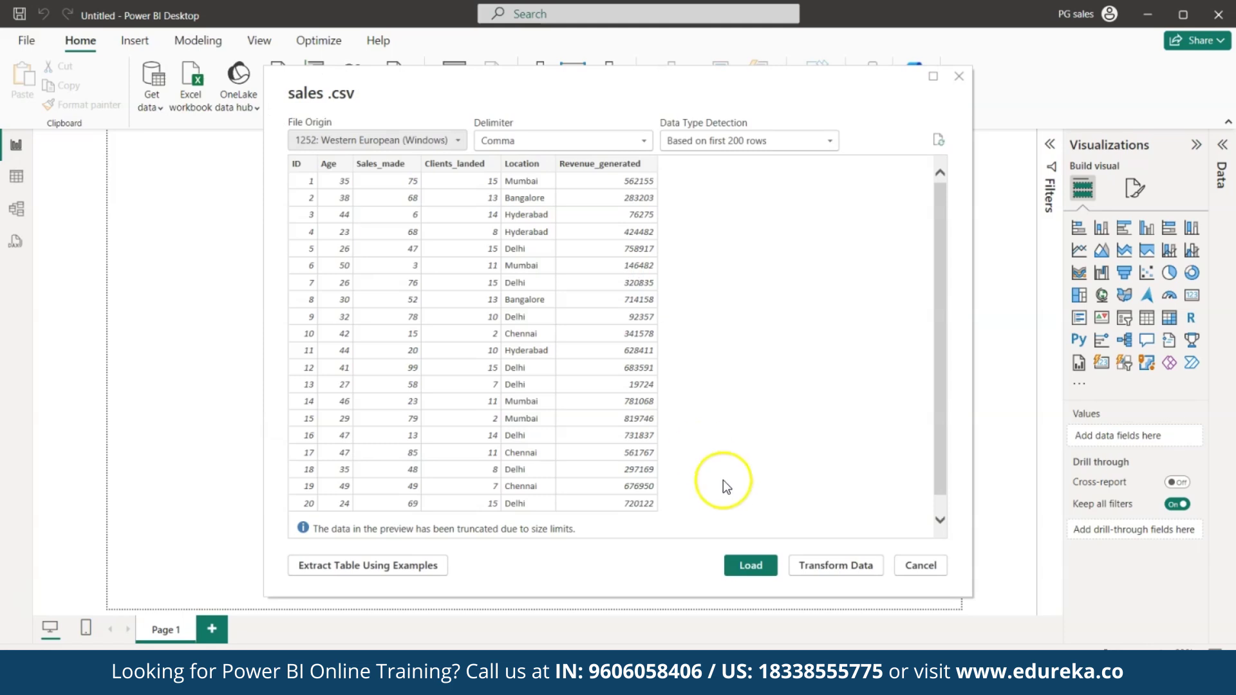
pyautogui.click(750, 565)
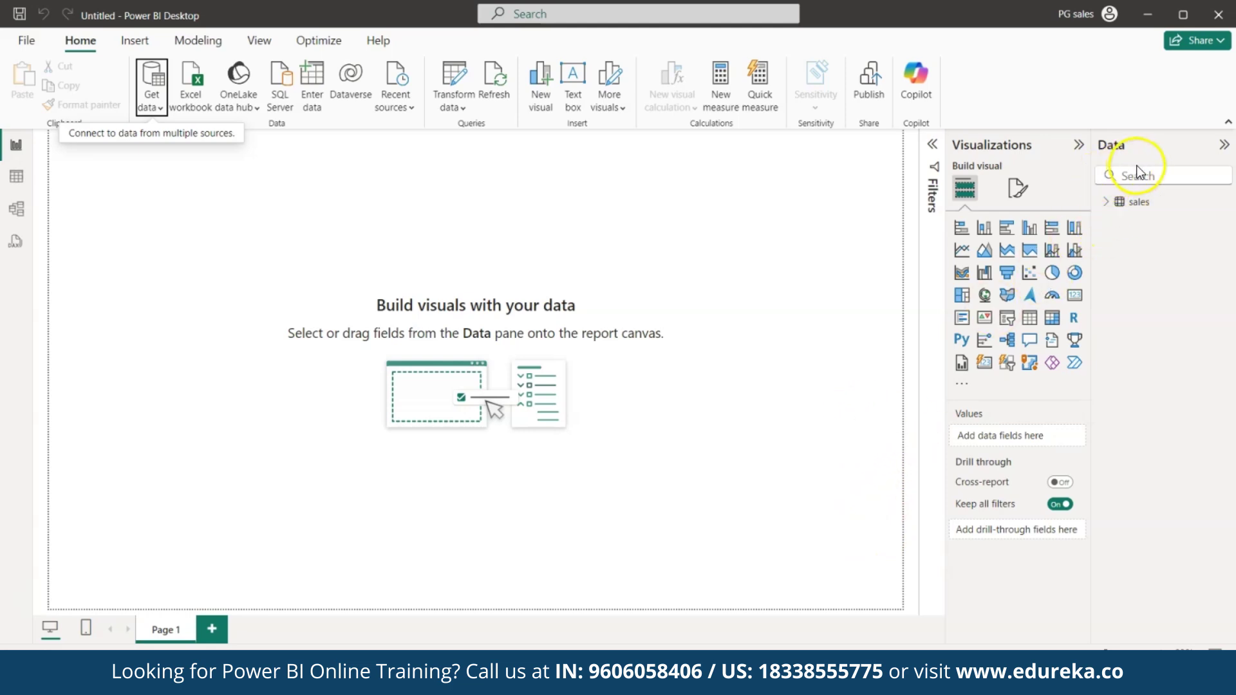
# Add a clustered column chart, then enlarge it and position it near the page centre
pyautogui.click(1106, 204)
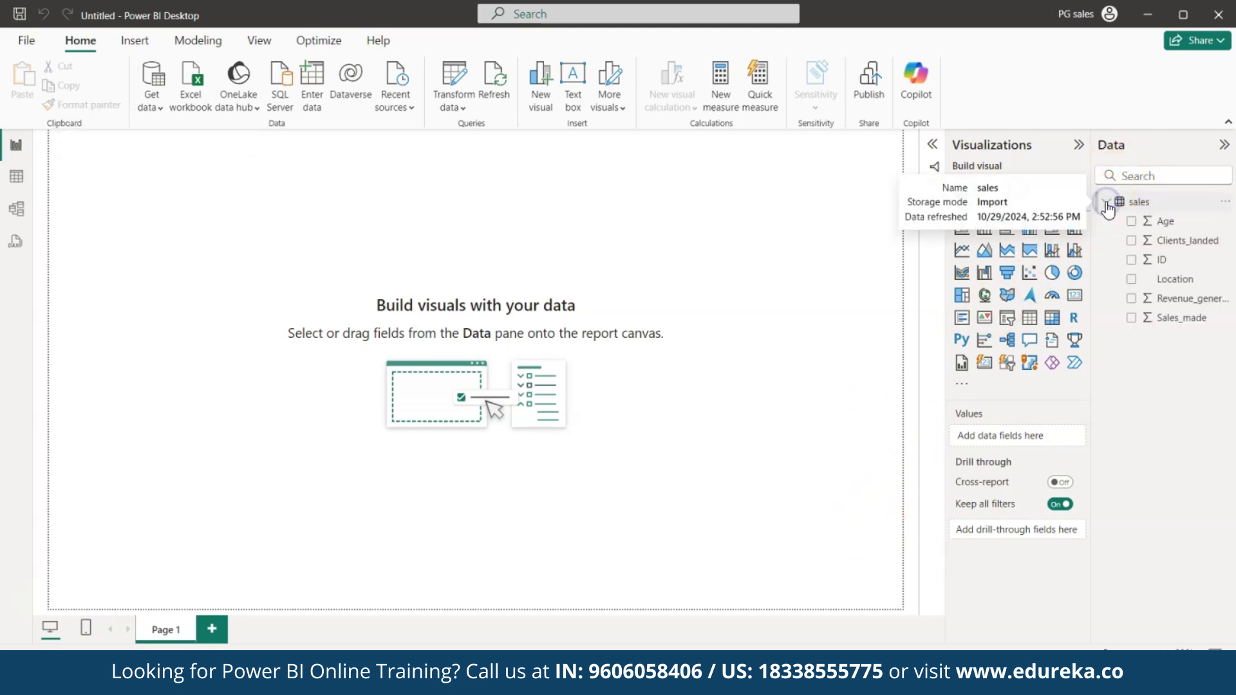
pyautogui.click(1030, 228)
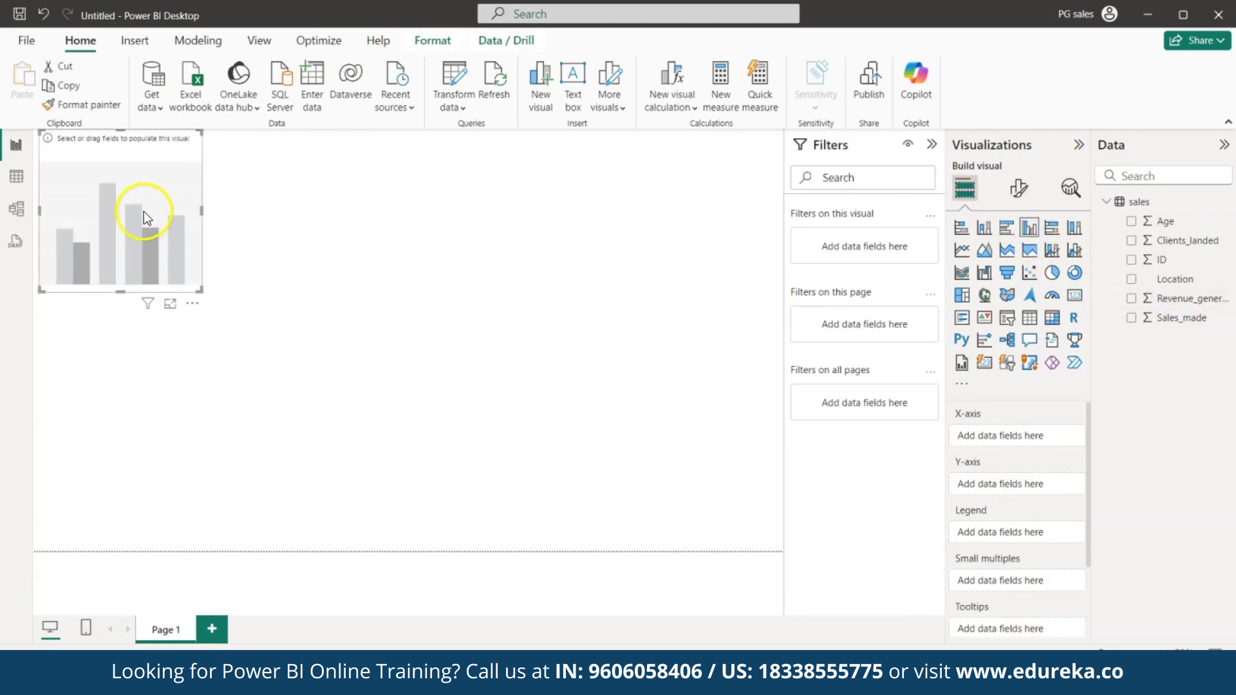
pyautogui.moveTo(138, 206); pyautogui.dragTo(310, 323)
pyautogui.moveTo(363, 398); pyautogui.dragTo(685, 469)
pyautogui.moveTo(531, 397); pyautogui.dragTo(503, 395)
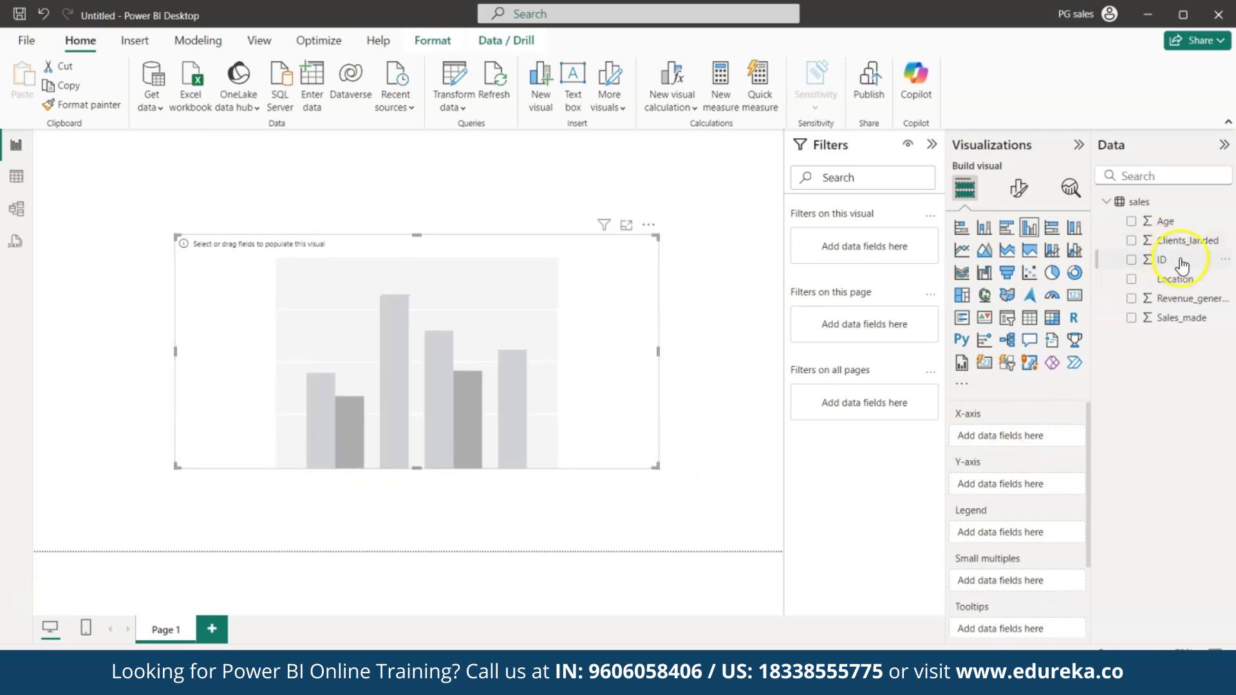
# Put Location on the X-axis and Revenue_generated on the Y-axis, hiding the Filters pane
pyautogui.moveTo(1186, 283); pyautogui.dragTo(1043, 438)
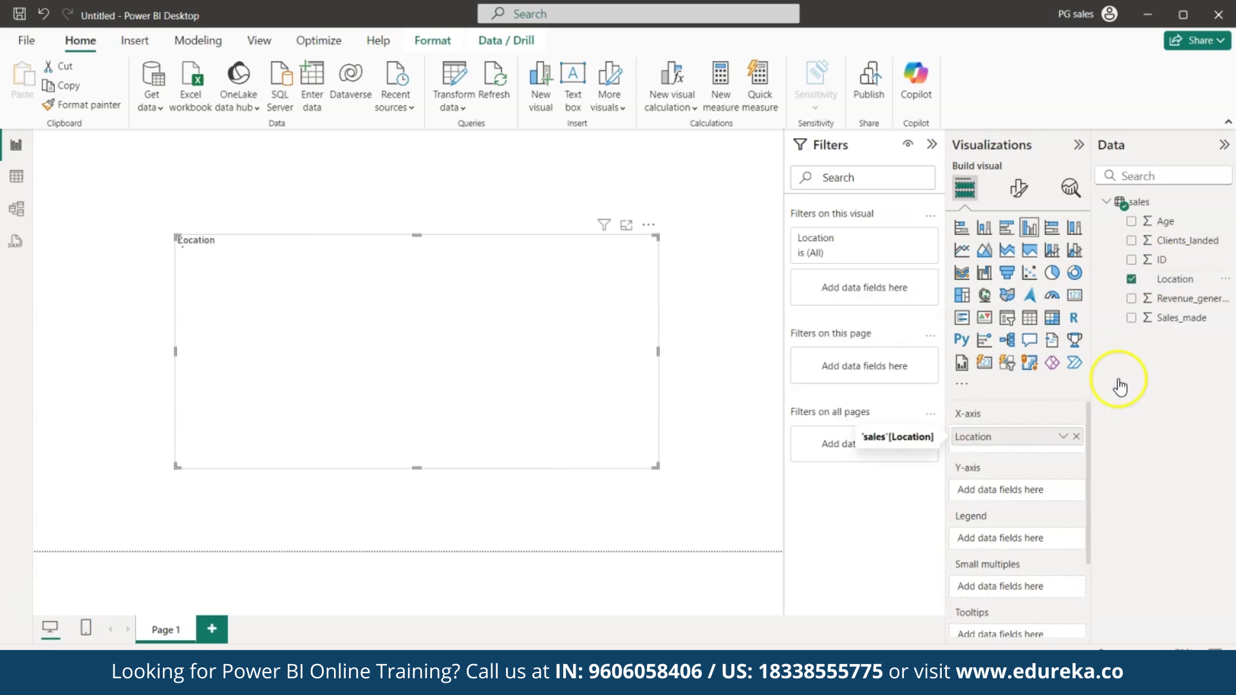
pyautogui.moveTo(1187, 299); pyautogui.dragTo(1031, 497)
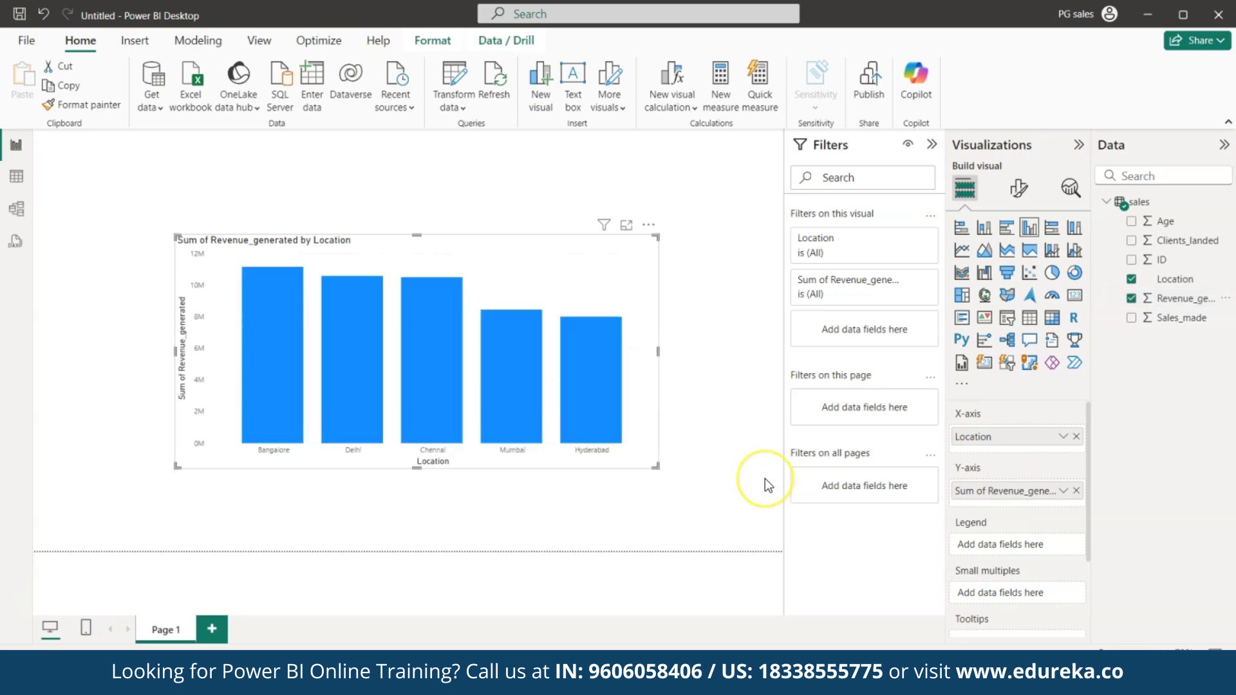
pyautogui.click(931, 144)
# Set the page canvas background to magenta with 13% transparency
pyautogui.click(810, 323)
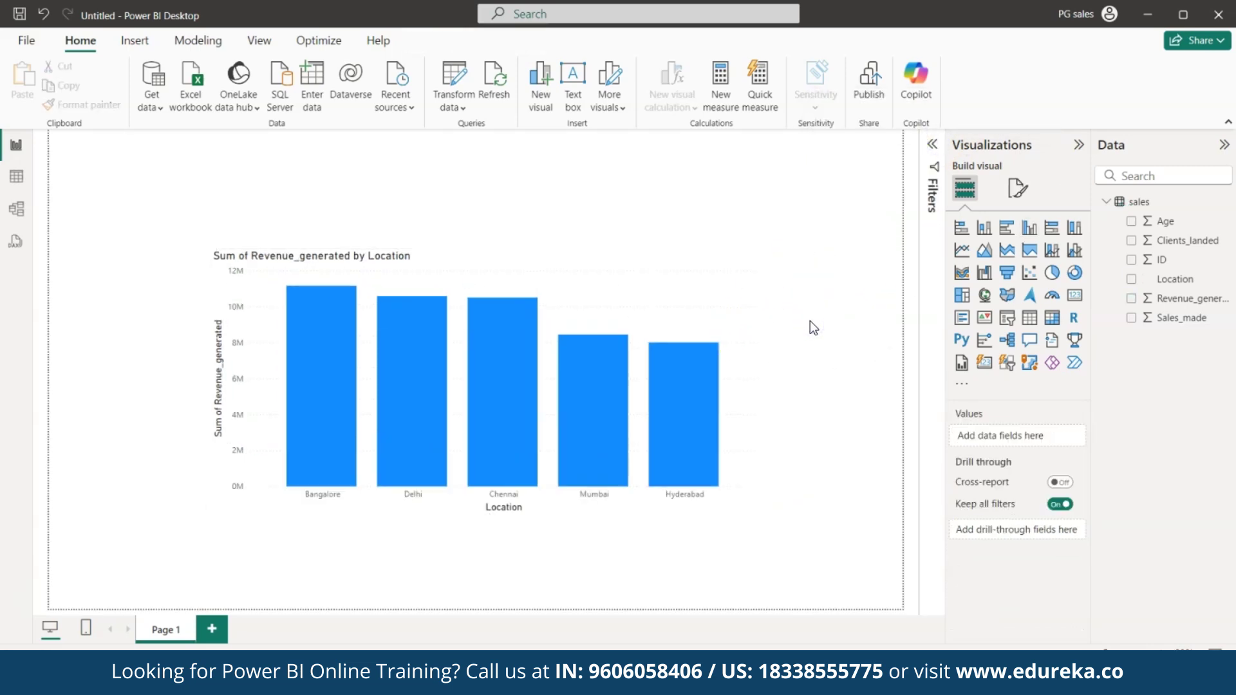
pyautogui.click(1018, 193)
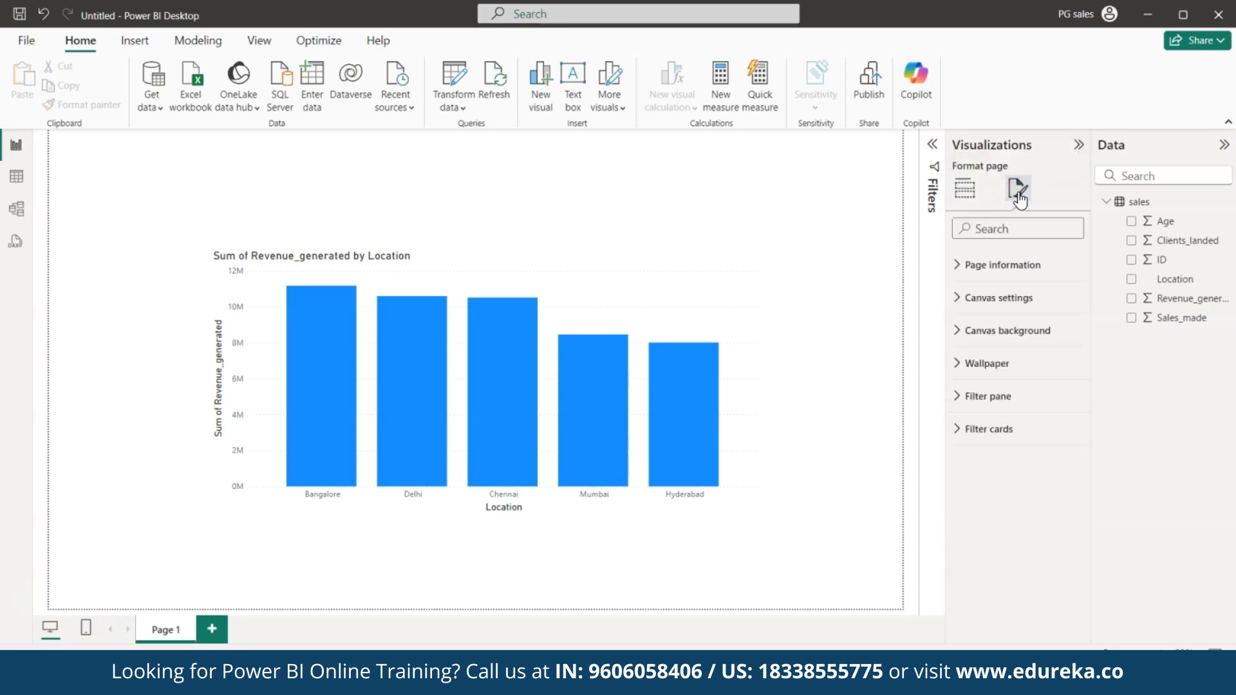
pyautogui.click(1002, 331)
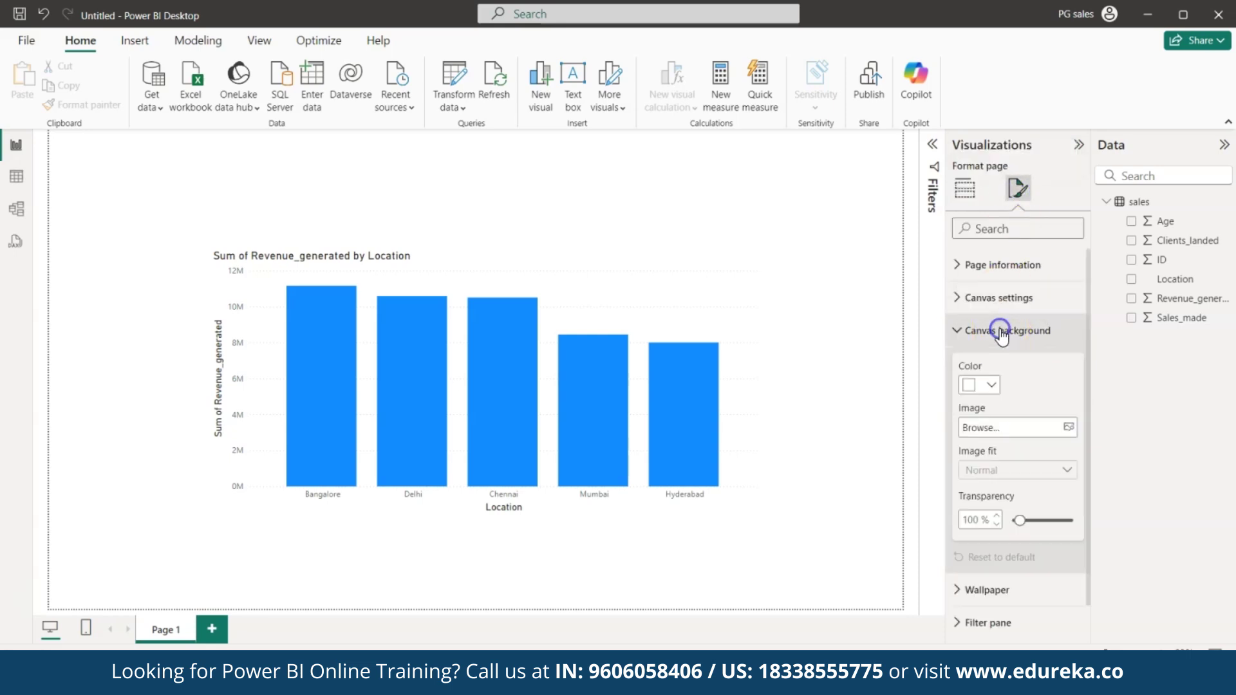
pyautogui.click(994, 387)
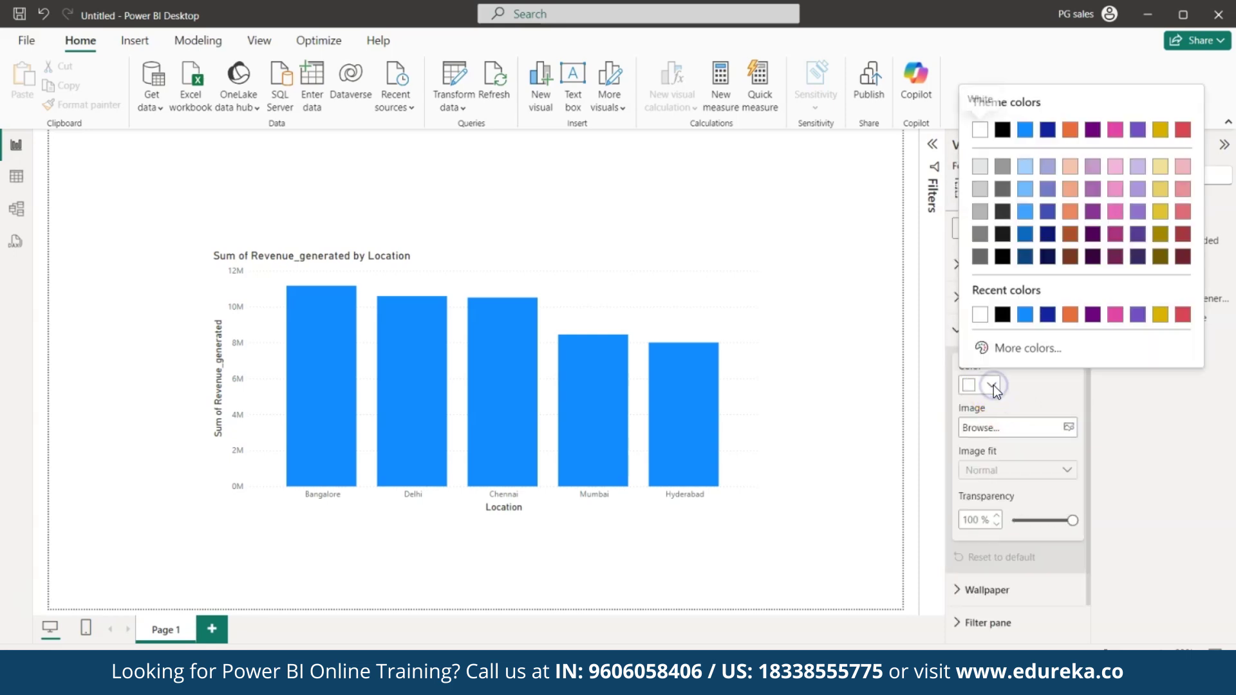
pyautogui.click(1115, 234)
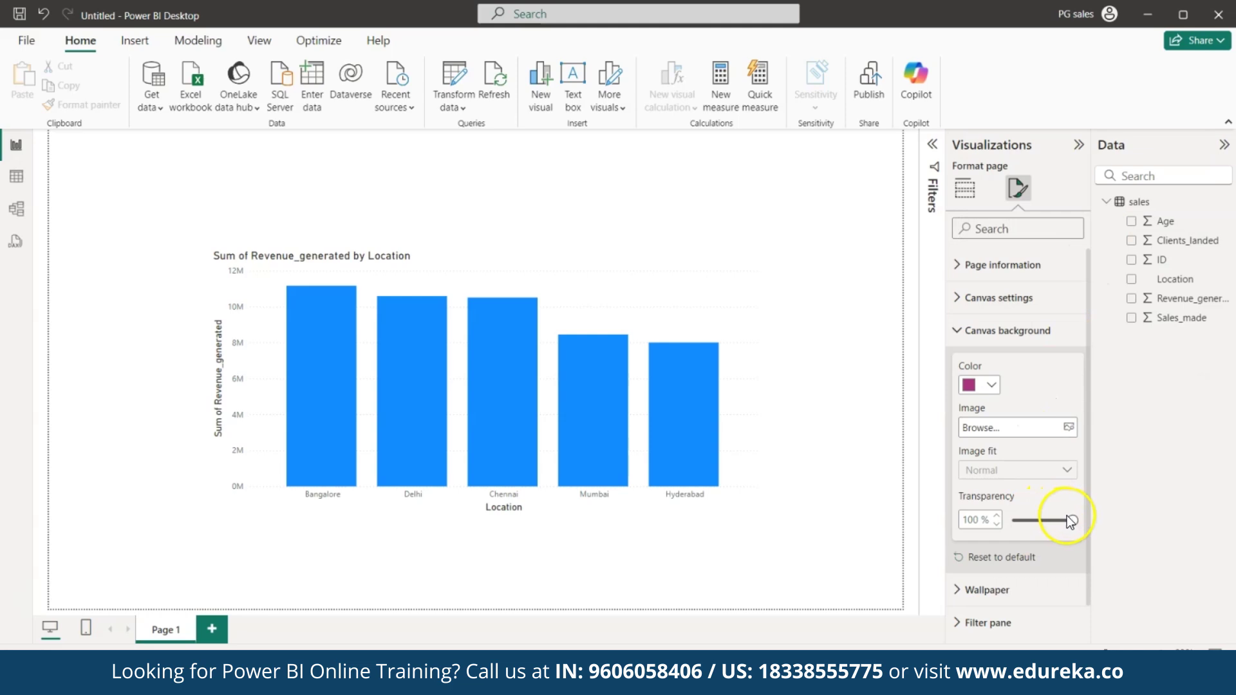
pyautogui.moveTo(1070, 517); pyautogui.dragTo(1019, 523)
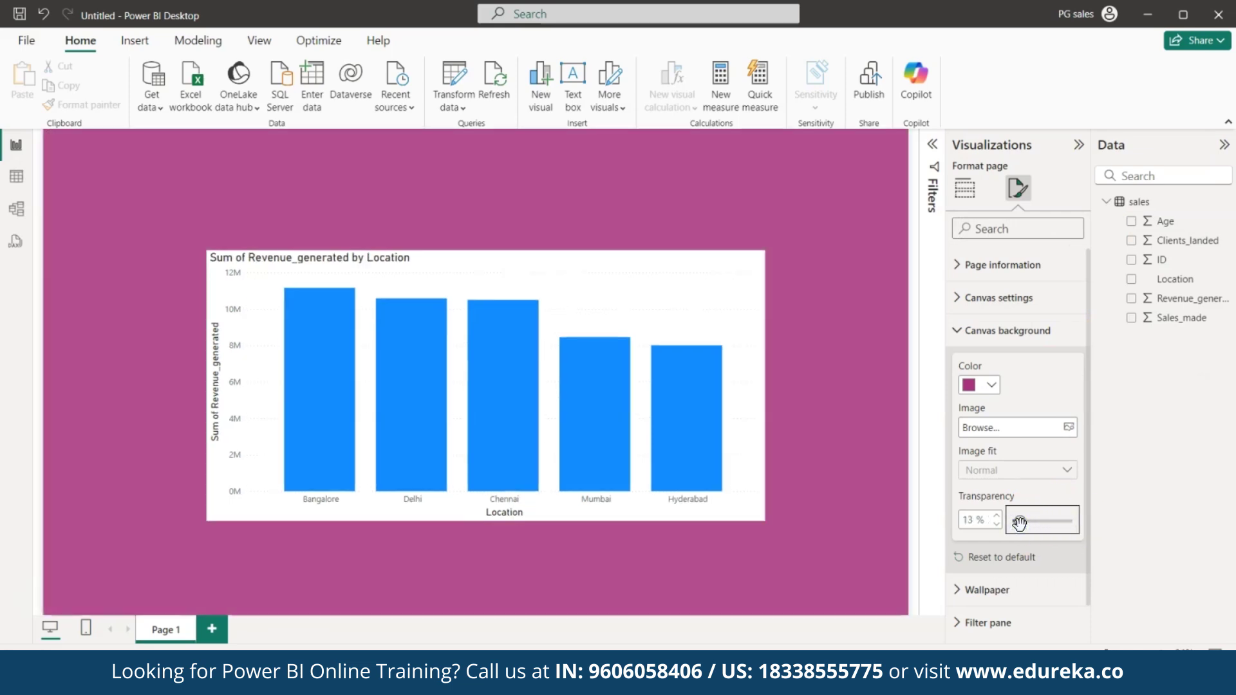
# Set the chart's background transparency to 81%, undoing an accidental chart move with Ctrl+Z
pyautogui.click(752, 416)
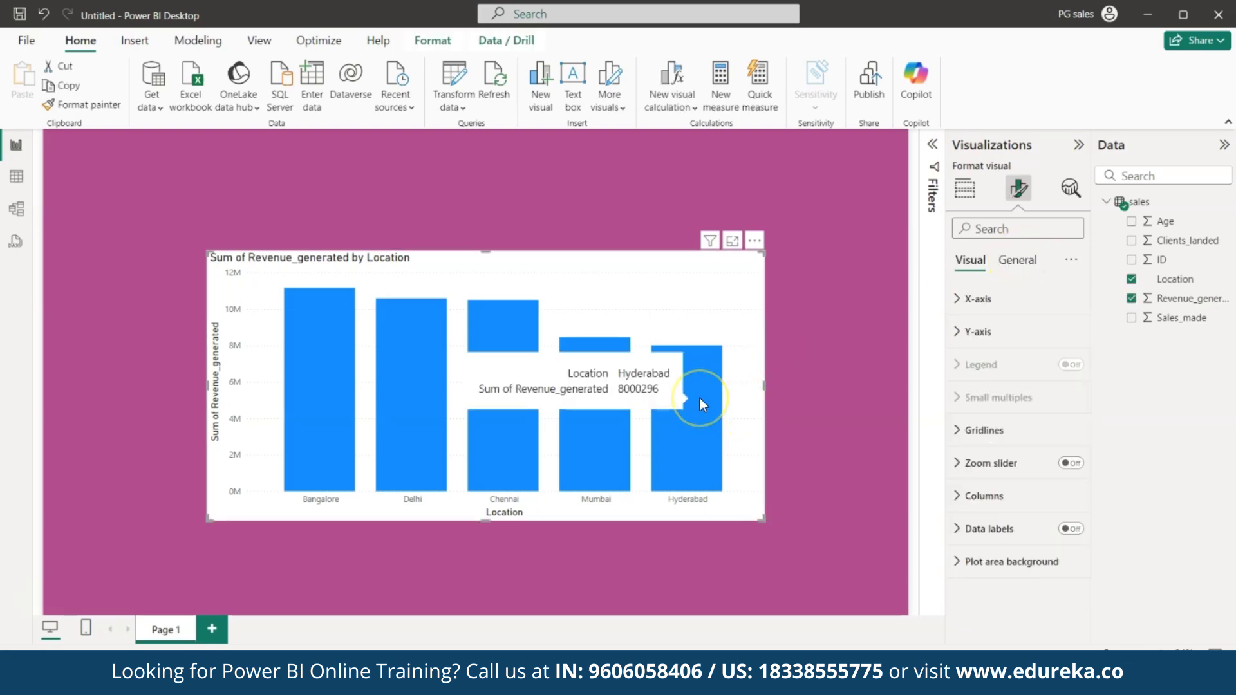
pyautogui.click(1017, 261)
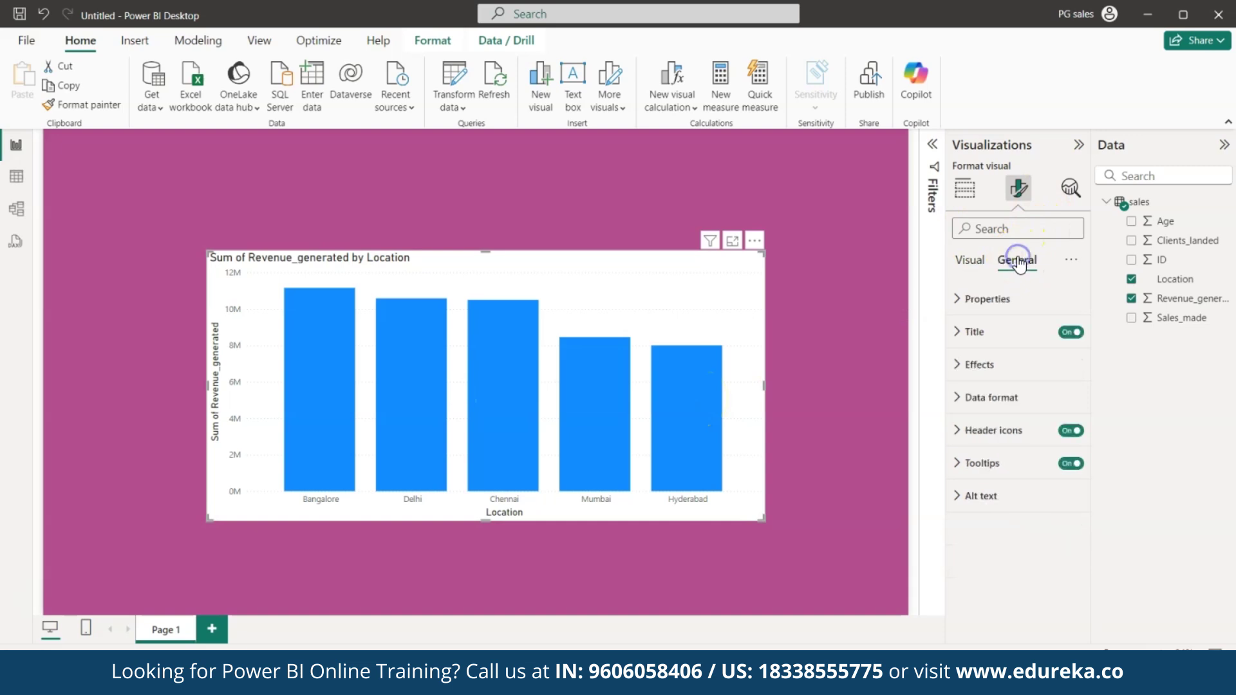
pyautogui.click(965, 364)
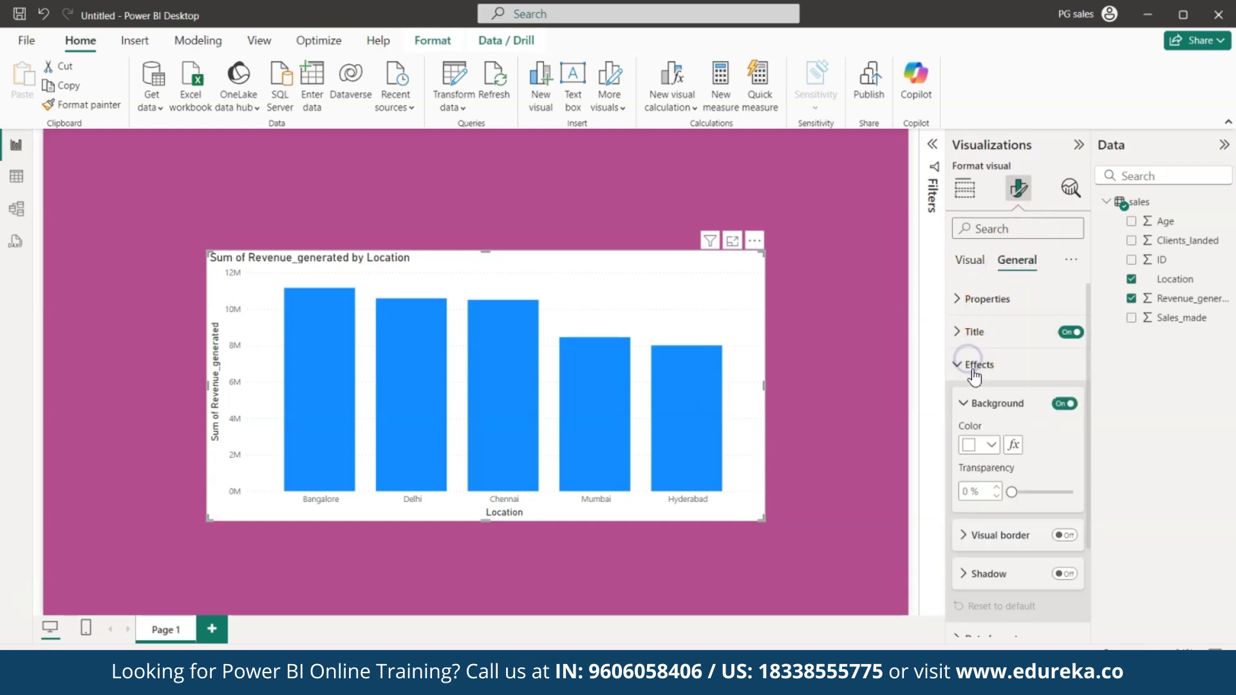
pyautogui.click(991, 446)
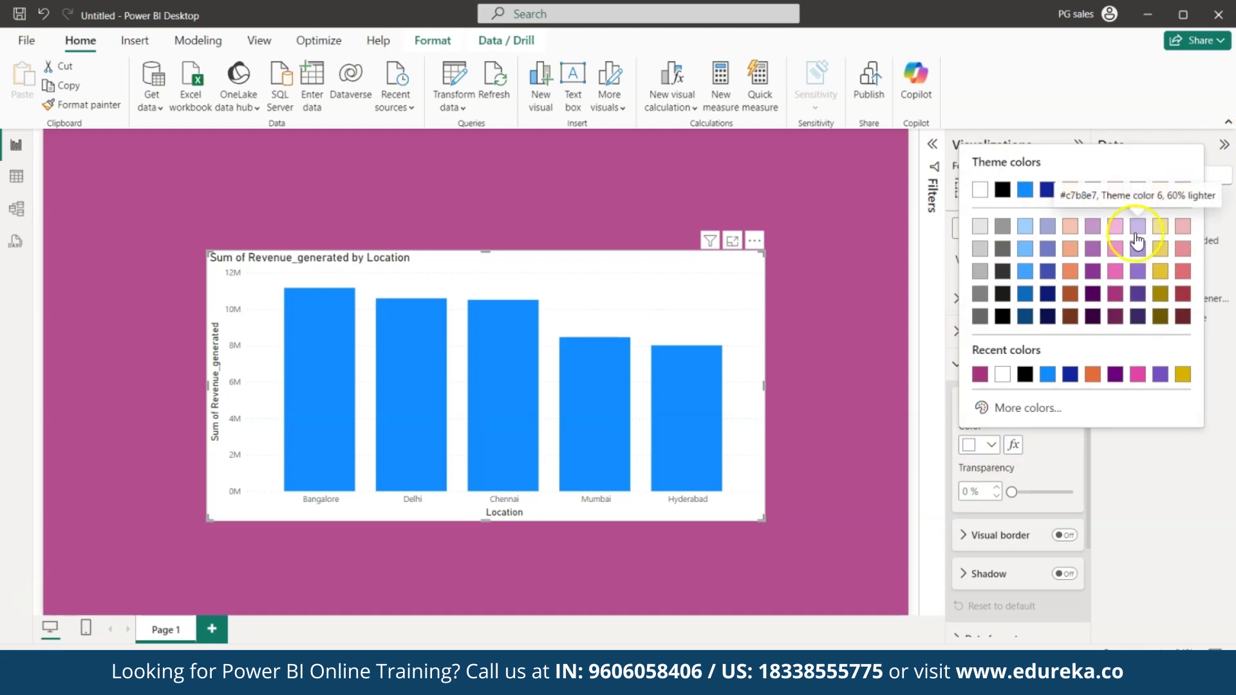
pyautogui.click(1028, 473)
pyautogui.moveTo(1011, 491); pyautogui.dragTo(1061, 492)
pyautogui.moveTo(719, 443); pyautogui.dragTo(678, 423)
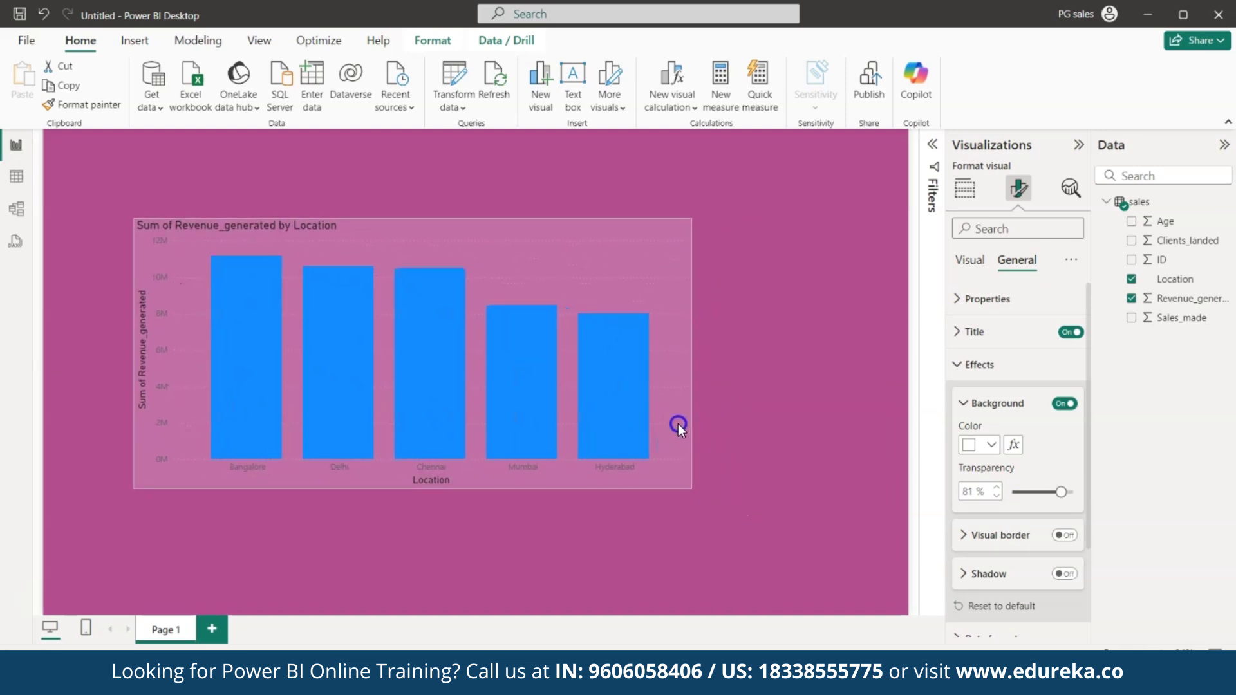
pyautogui.click(755, 410)
pyautogui.hotkey('ctrl', 'z')
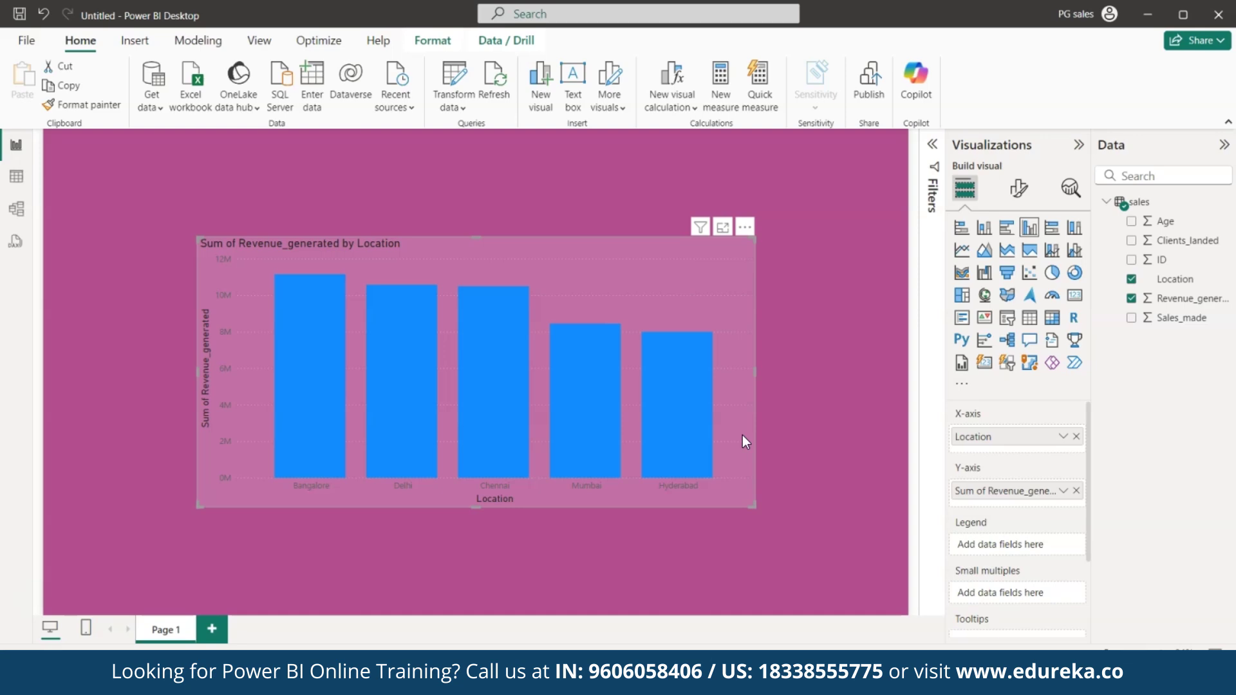
# Set the X-axis value label colour to white
pyautogui.click(1023, 193)
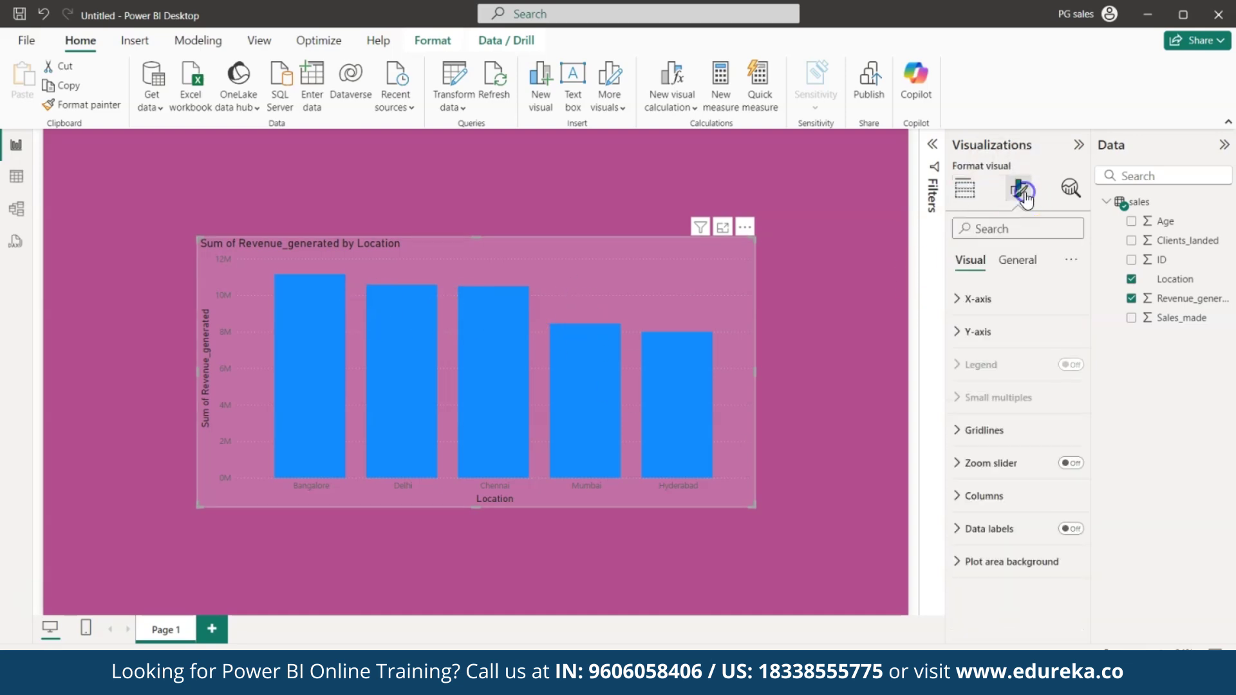
pyautogui.click(955, 300)
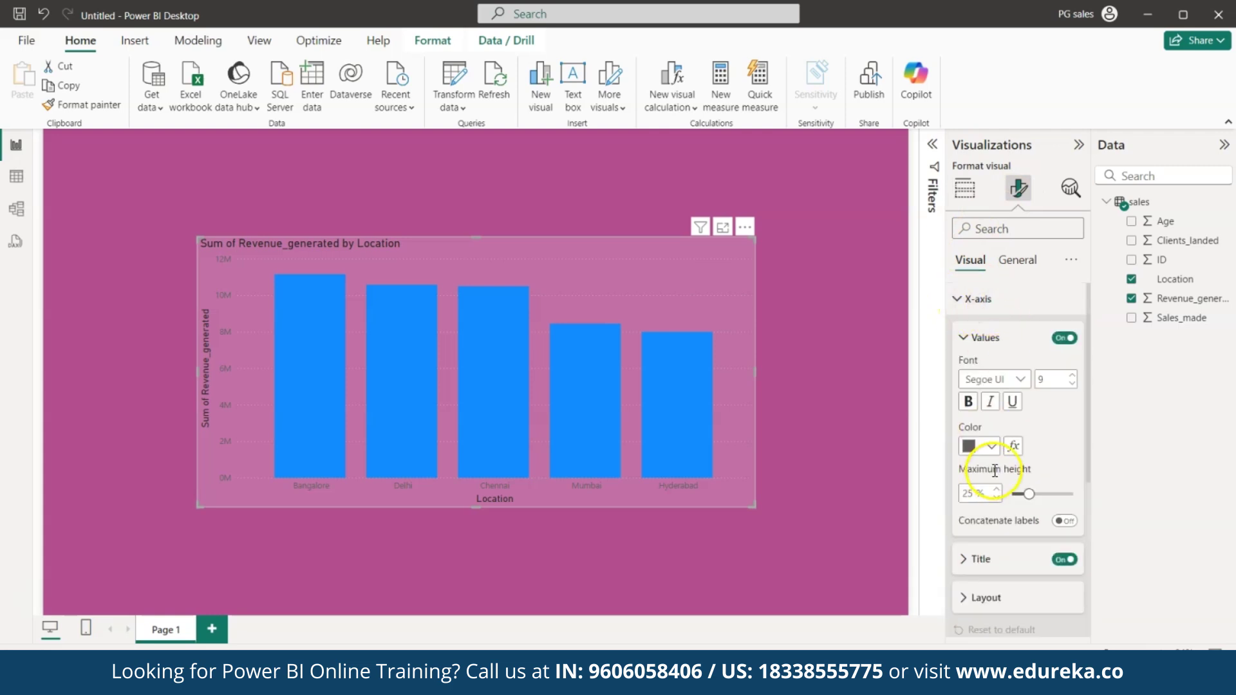
pyautogui.click(991, 447)
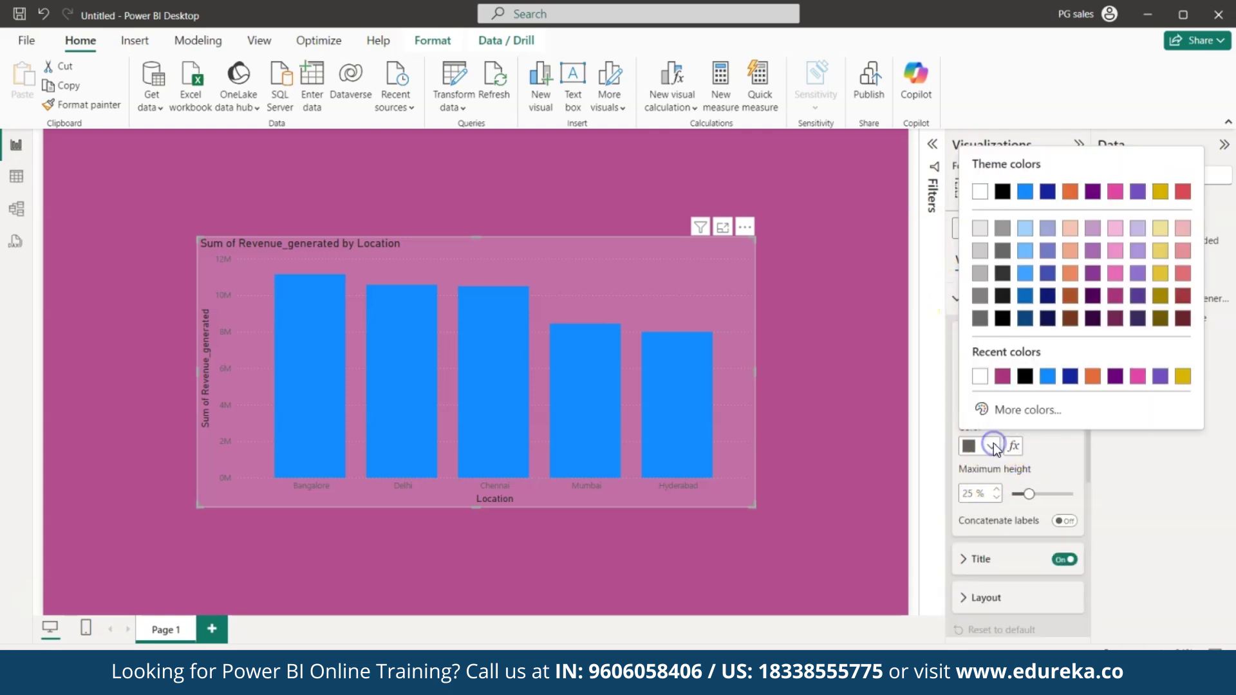
pyautogui.click(979, 377)
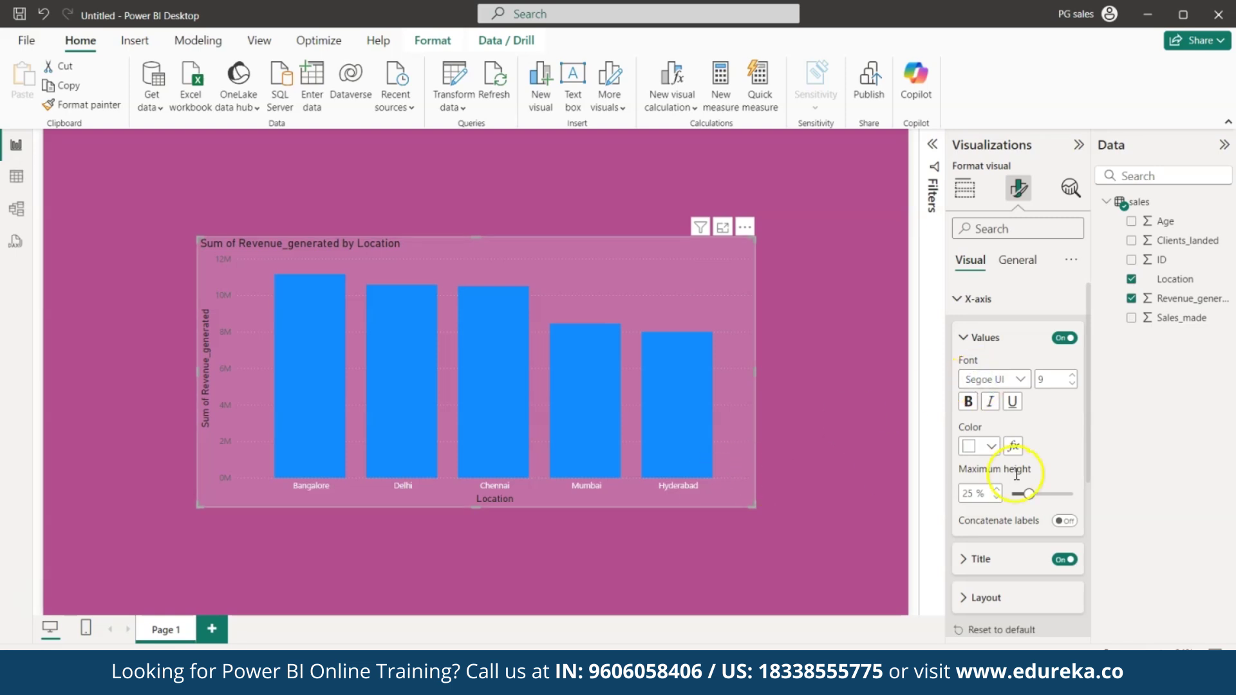
# Set the Y-axis value label colour to white, then collapse the Y-axis settings
pyautogui.click(978, 300)
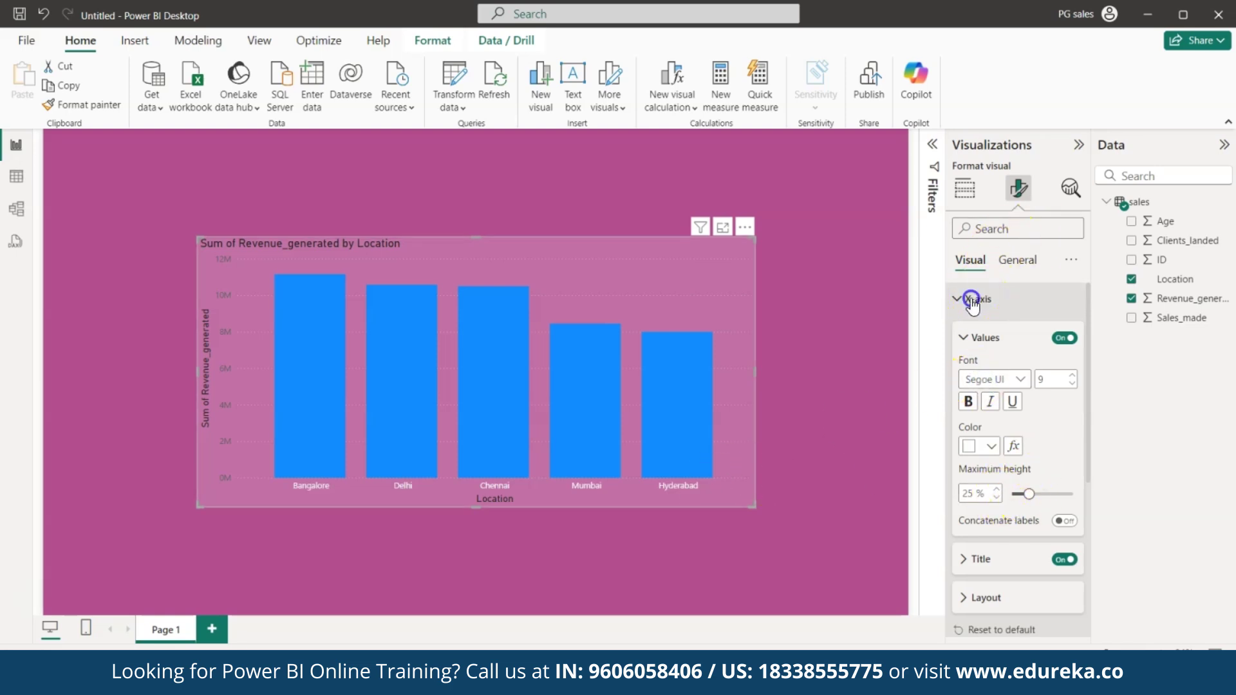
pyautogui.click(973, 333)
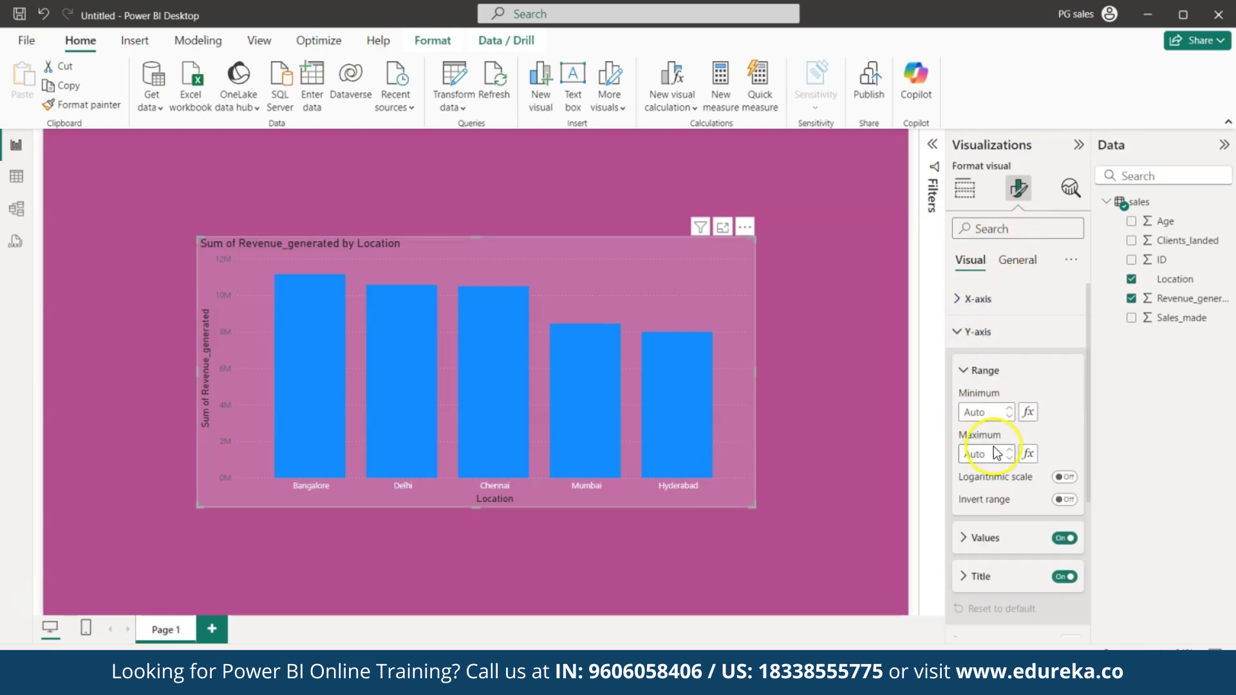
pyautogui.scroll(-3, 1010, 451)
pyautogui.click(979, 404)
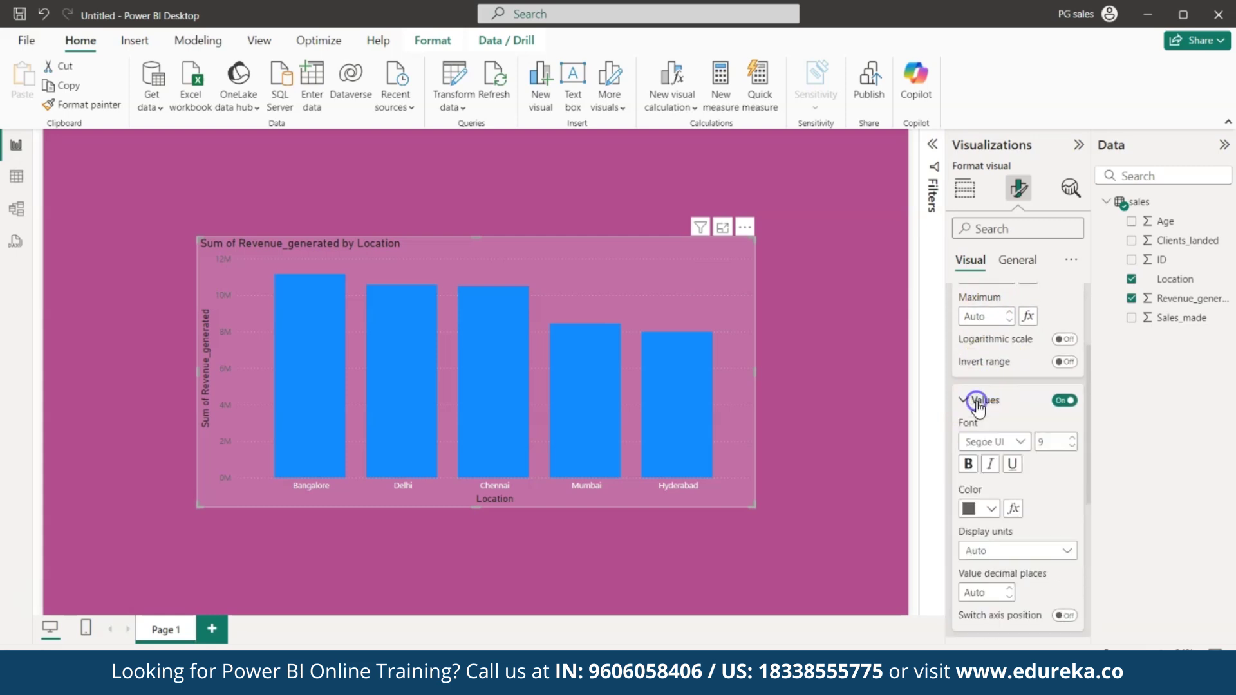
pyautogui.click(991, 509)
pyautogui.click(980, 439)
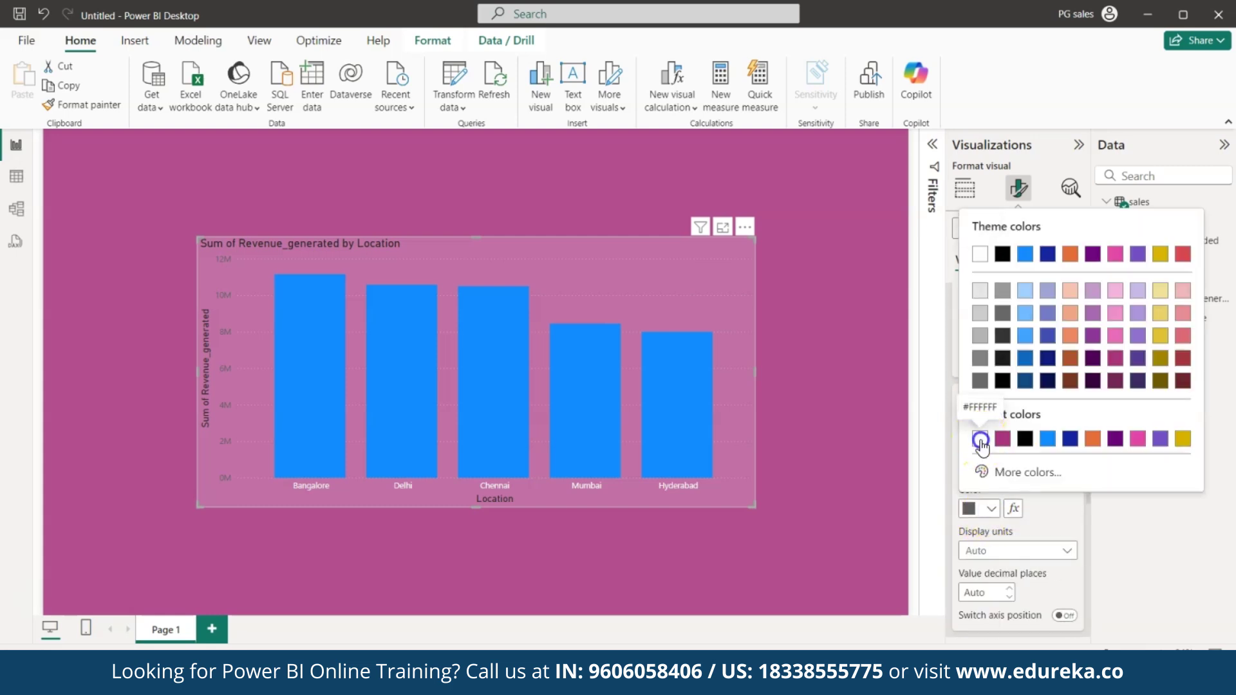
pyautogui.click(964, 400)
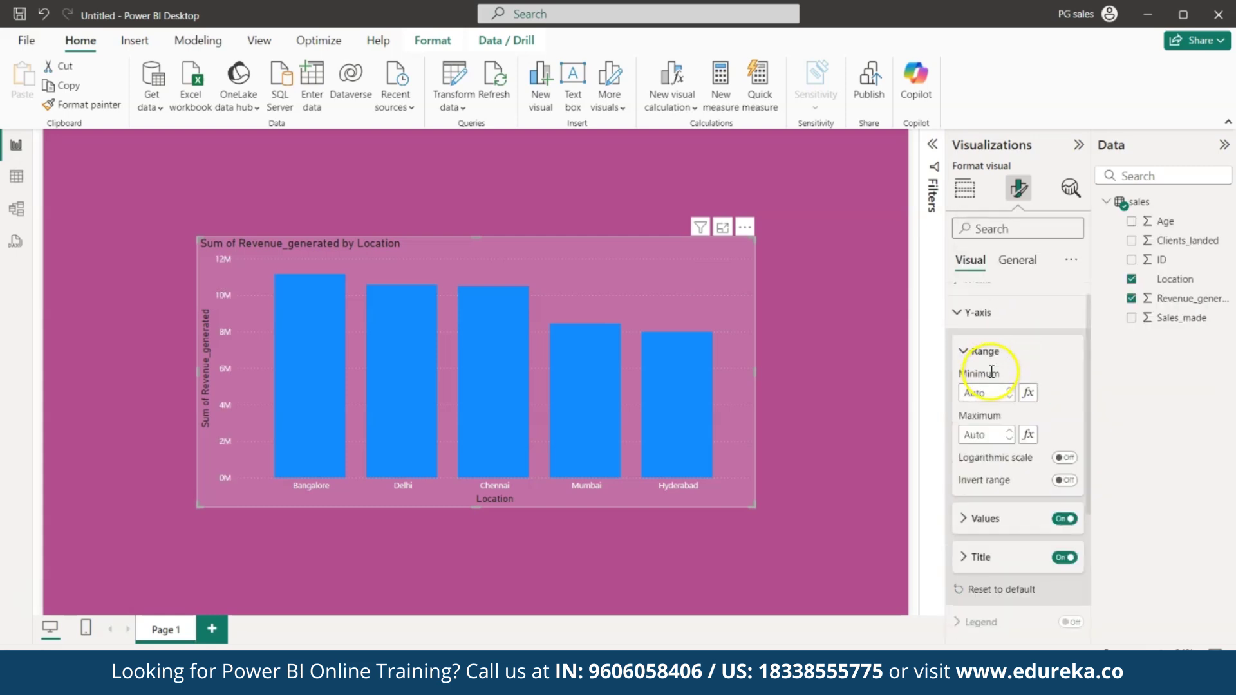
pyautogui.scroll(1, 966, 348)
pyautogui.click(961, 333)
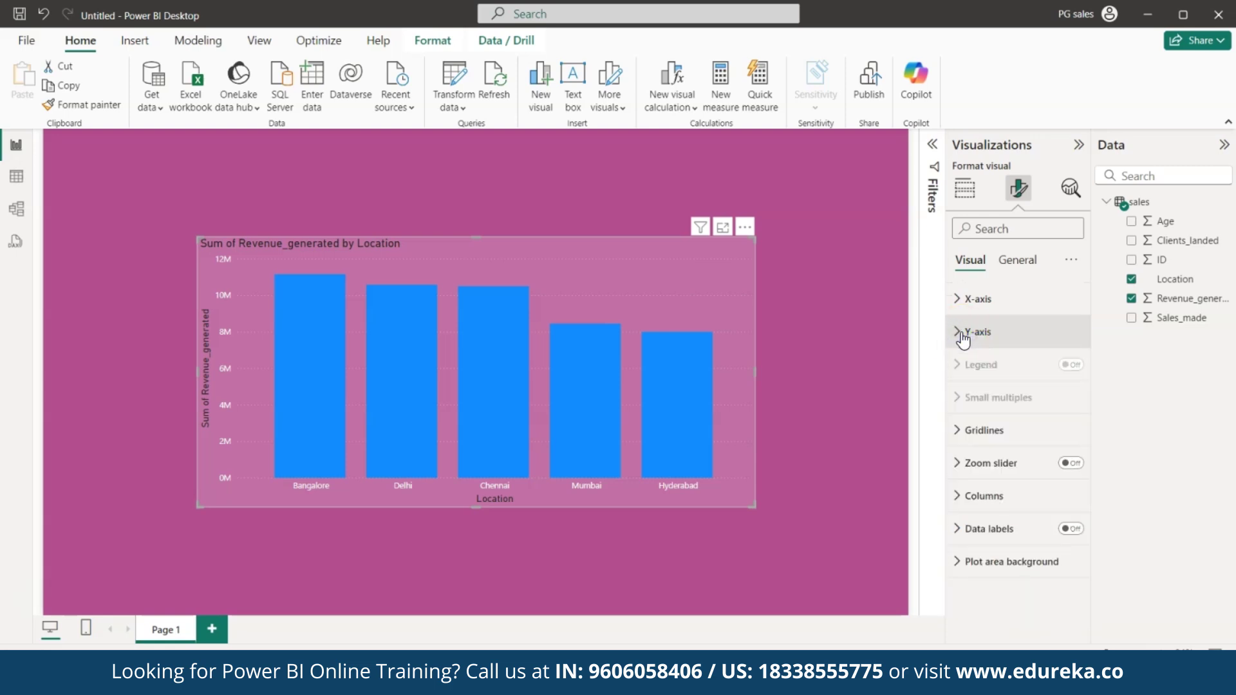
# Colour all the revenue columns dark blue and collapse the Columns settings
pyautogui.click(965, 496)
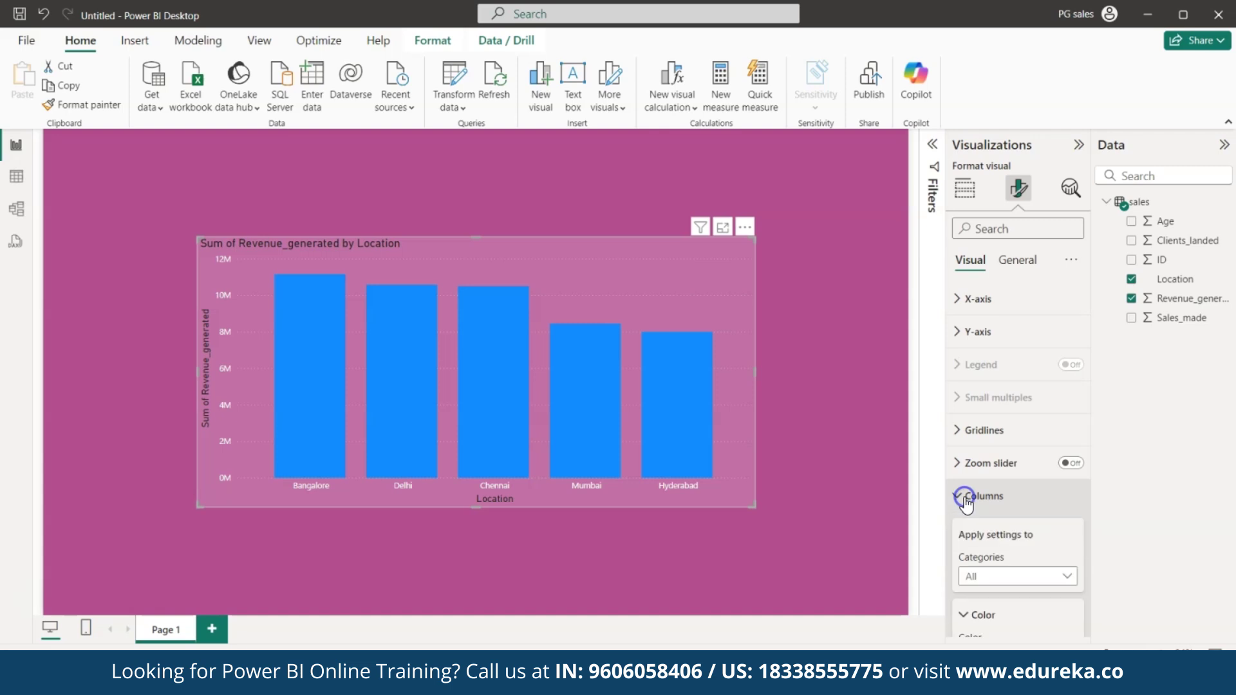
pyautogui.scroll(-4, 964, 497)
pyautogui.click(1001, 409)
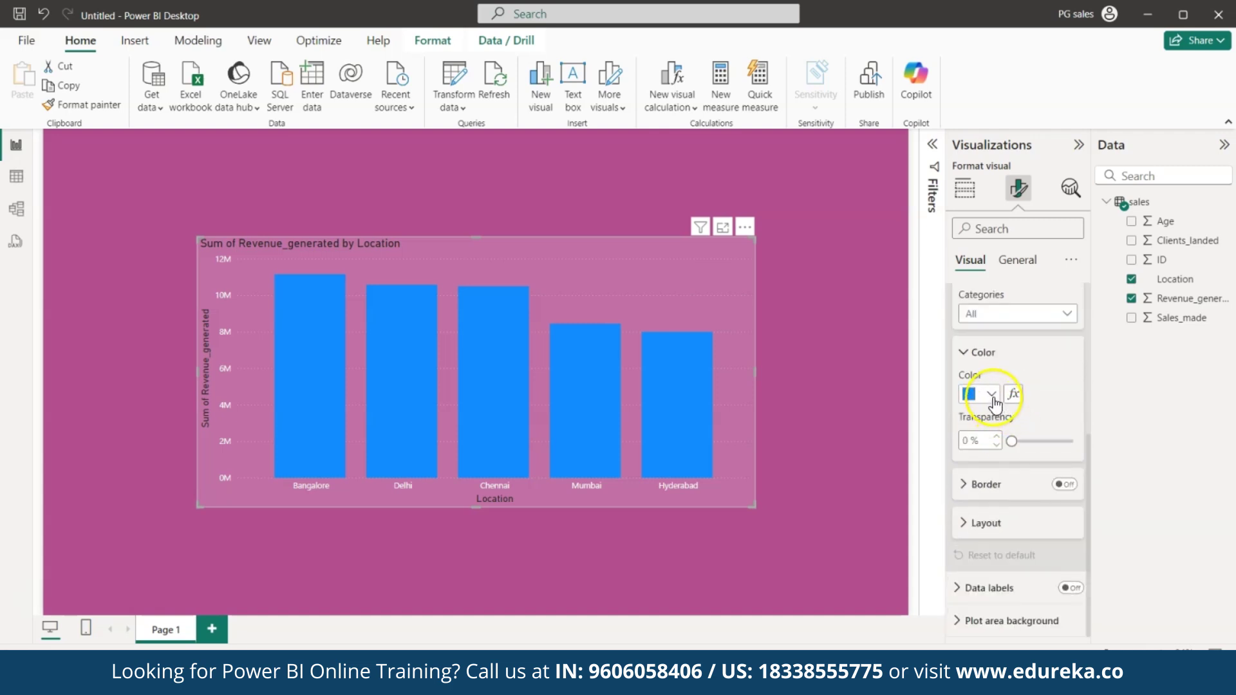
pyautogui.click(991, 394)
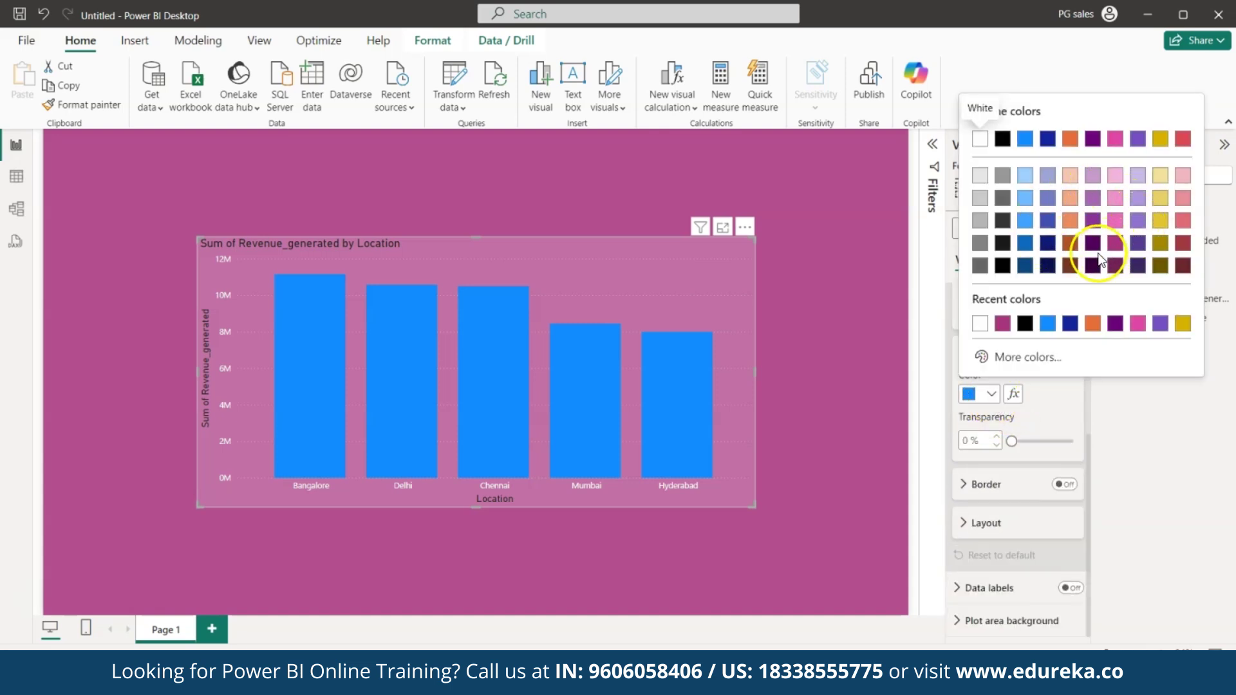
pyautogui.click(1074, 324)
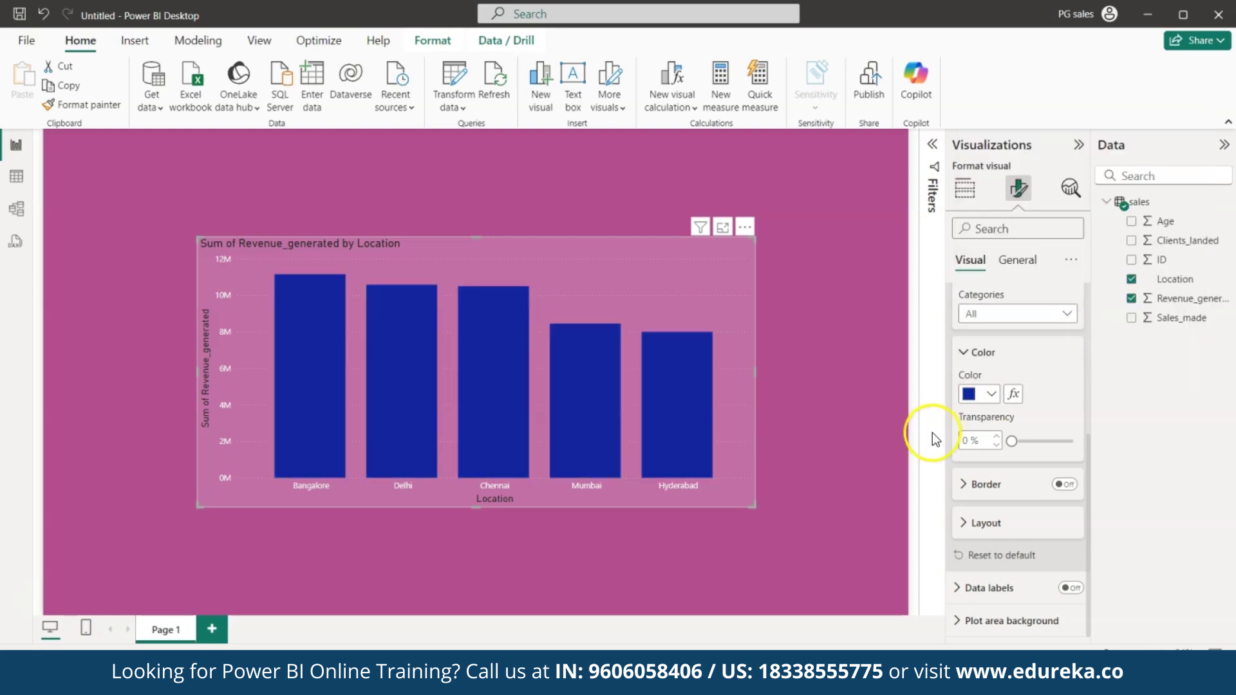
pyautogui.scroll(4, 1007, 483)
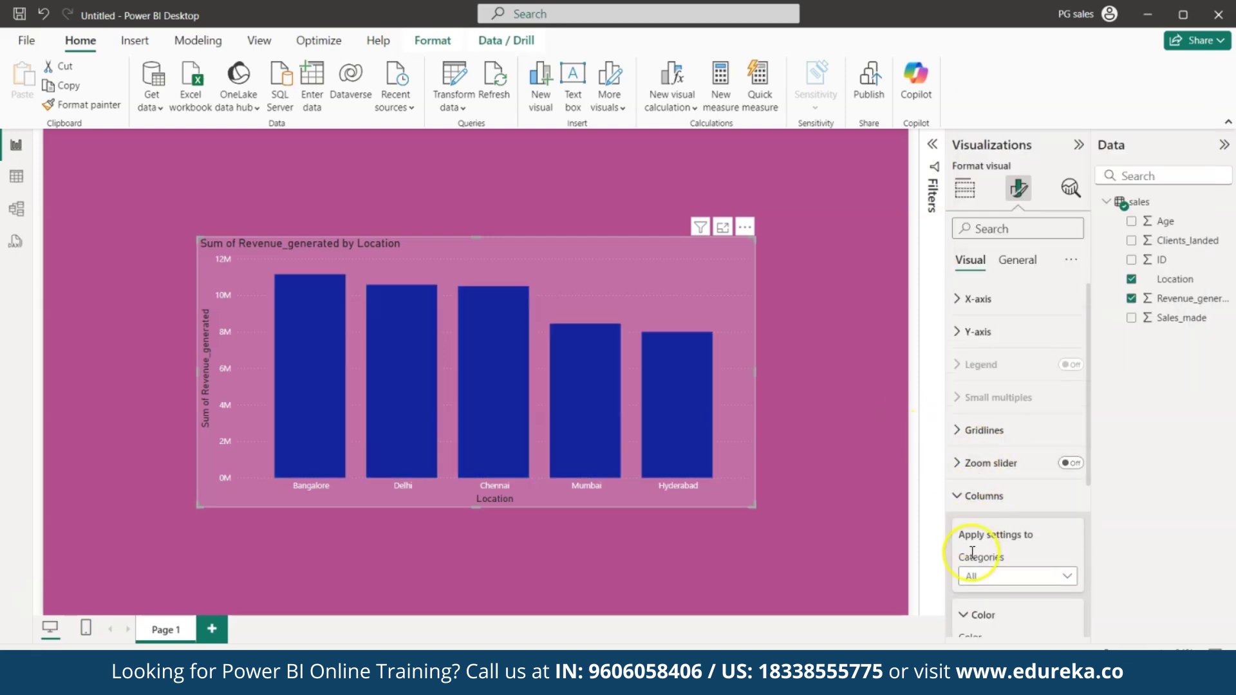
pyautogui.click(999, 499)
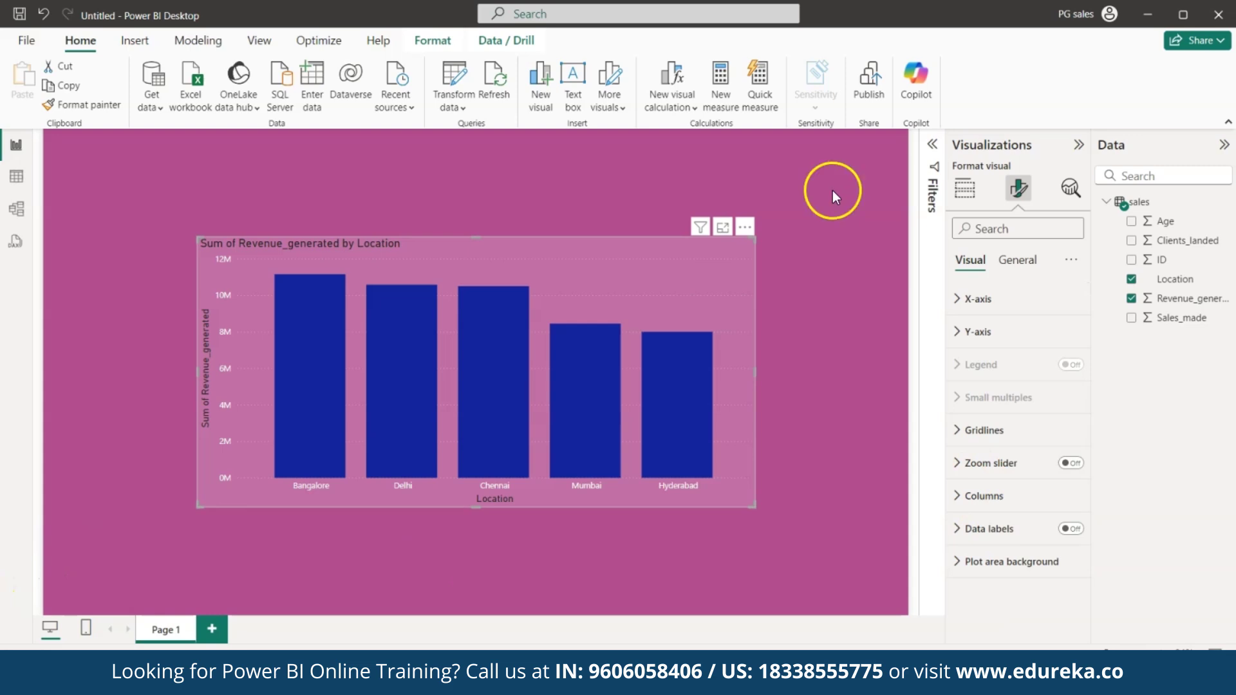
# Change the chart title text to 'Revenue_generated by Location'
pyautogui.click(1017, 269)
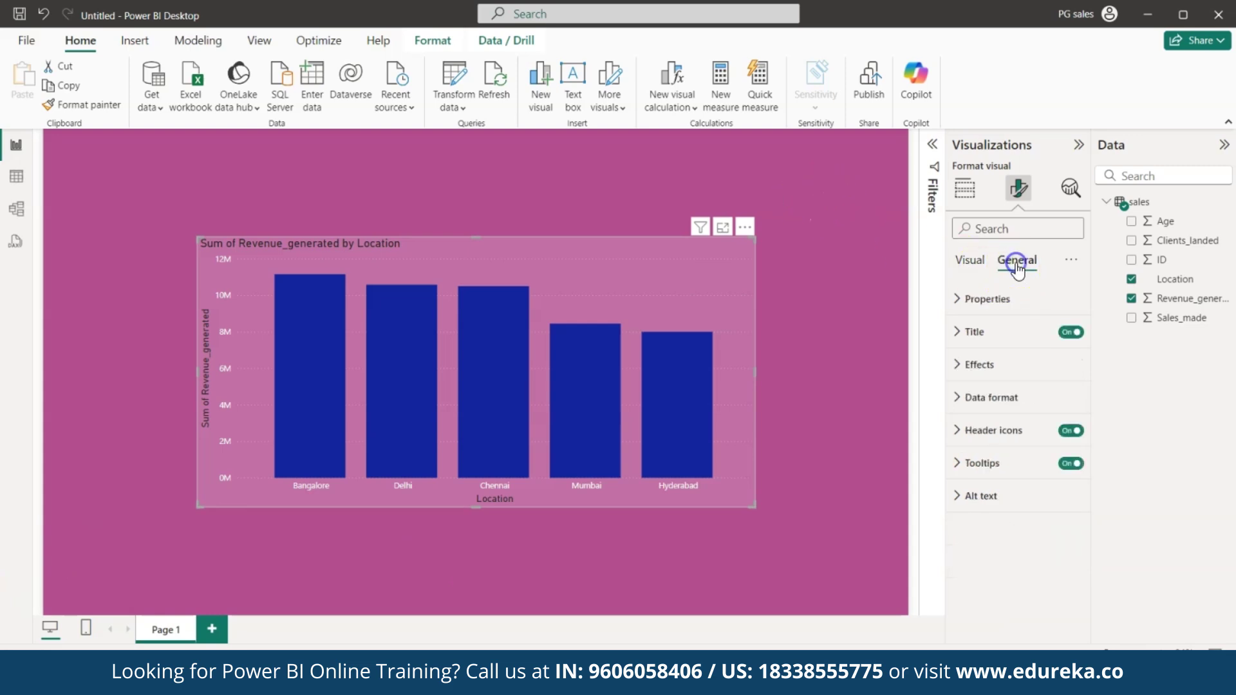
pyautogui.click(972, 333)
pyautogui.click(997, 412)
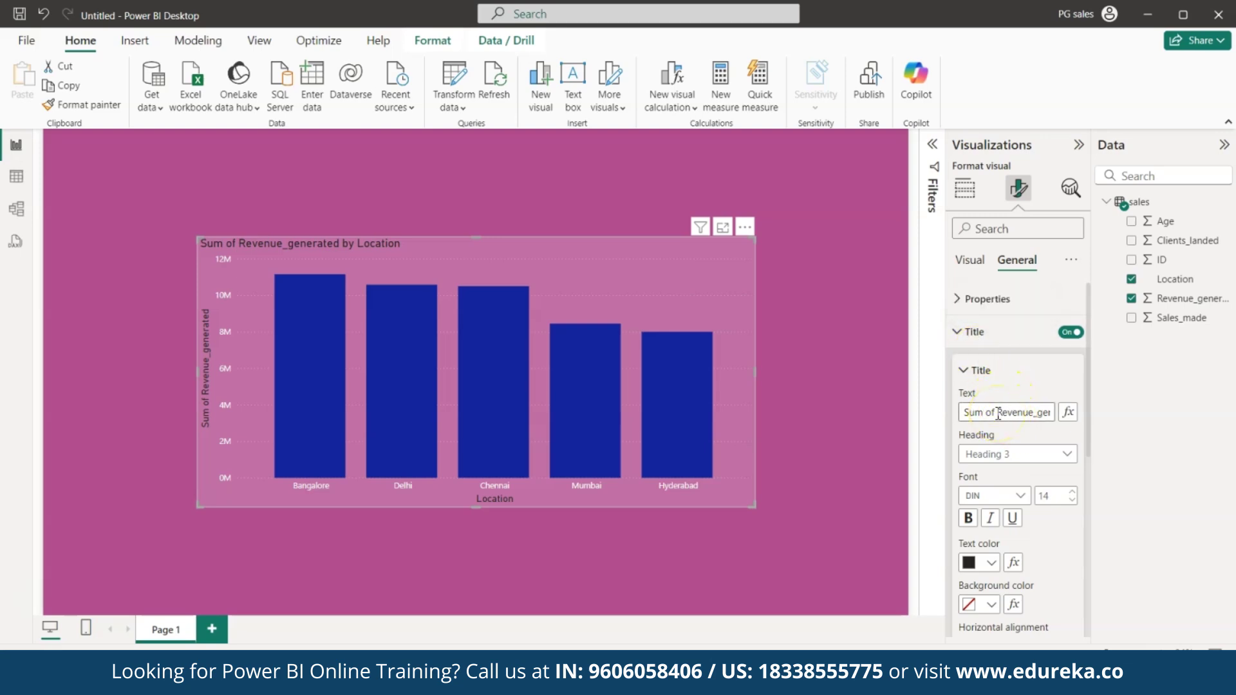
pyautogui.press('BackSpace')
pyautogui.press('BackSpace')
pyautogui.press('BackSpace')
pyautogui.press('BackSpace')
pyautogui.press('BackSpace')
pyautogui.press('BackSpace')
pyautogui.press('BackSpace')
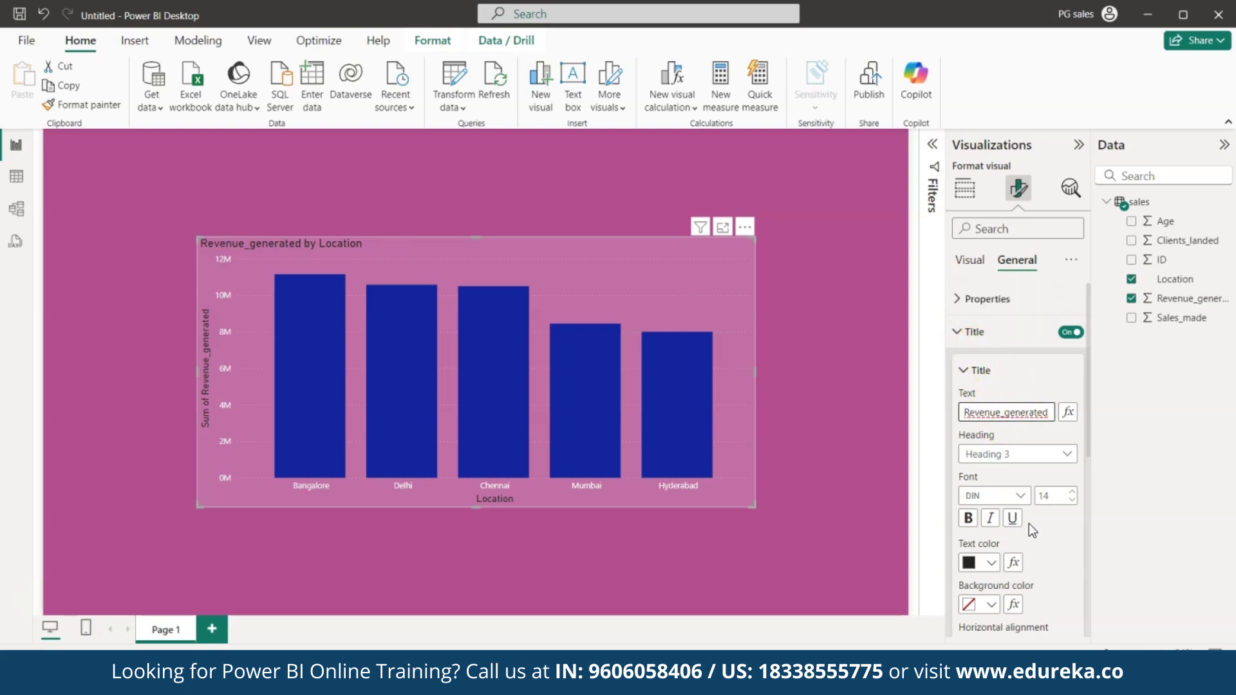
# Make the chart title white, bold and centre-aligned
pyautogui.click(991, 564)
pyautogui.click(1006, 495)
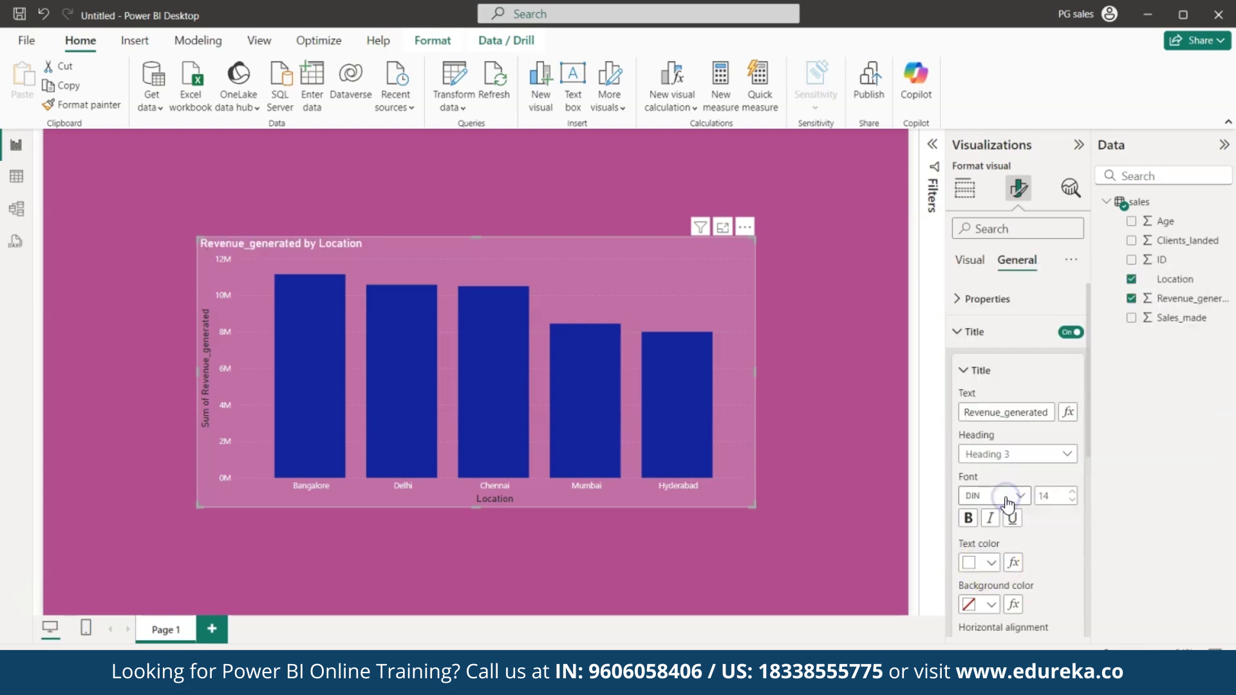
pyautogui.click(968, 519)
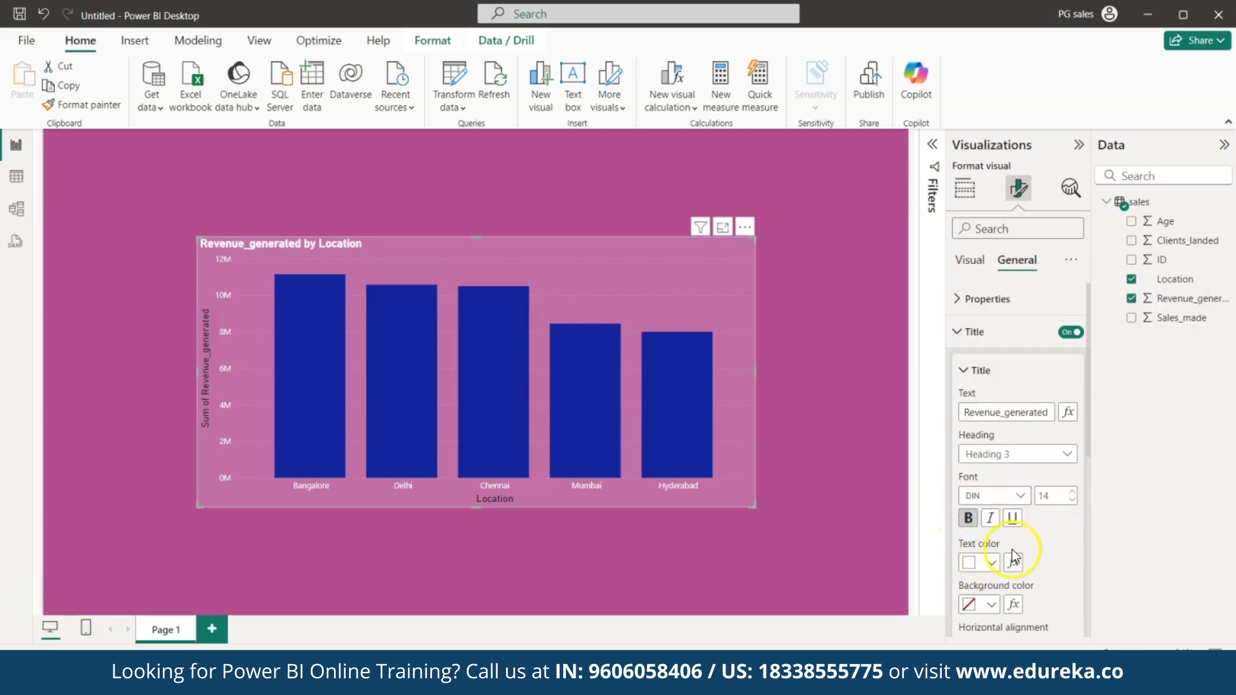
pyautogui.scroll(-2, 1004, 553)
pyautogui.click(991, 528)
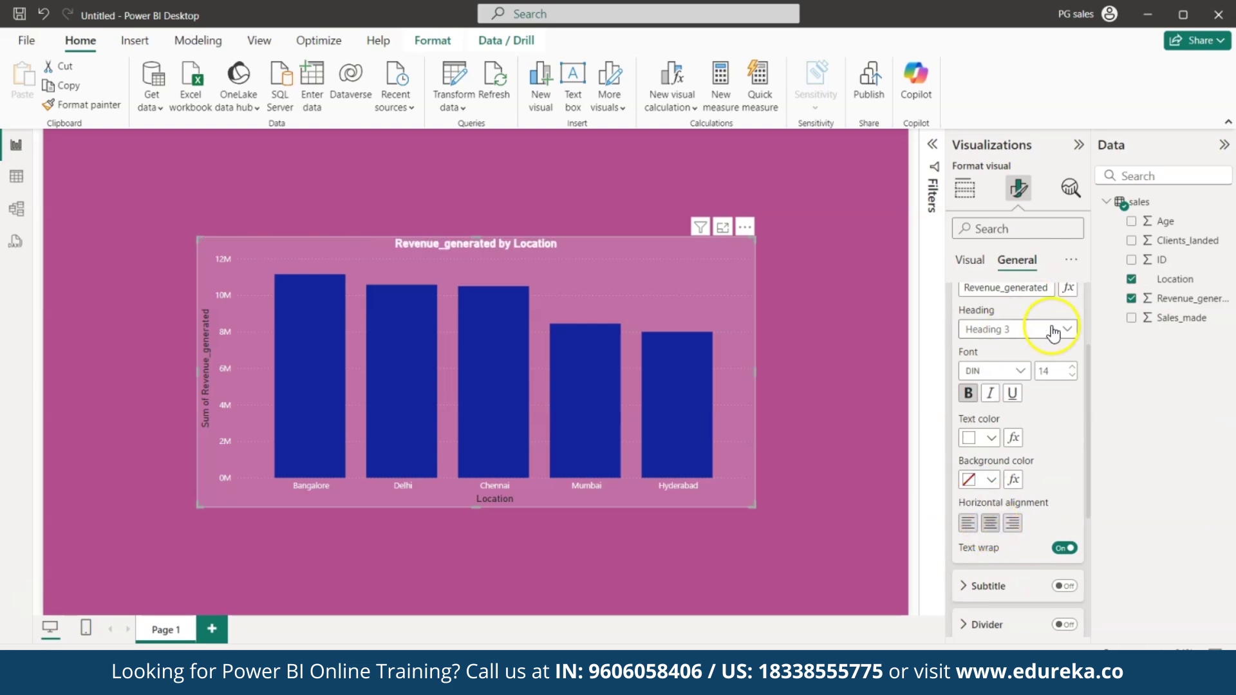
pyautogui.scroll(3, 1059, 331)
pyautogui.click(981, 372)
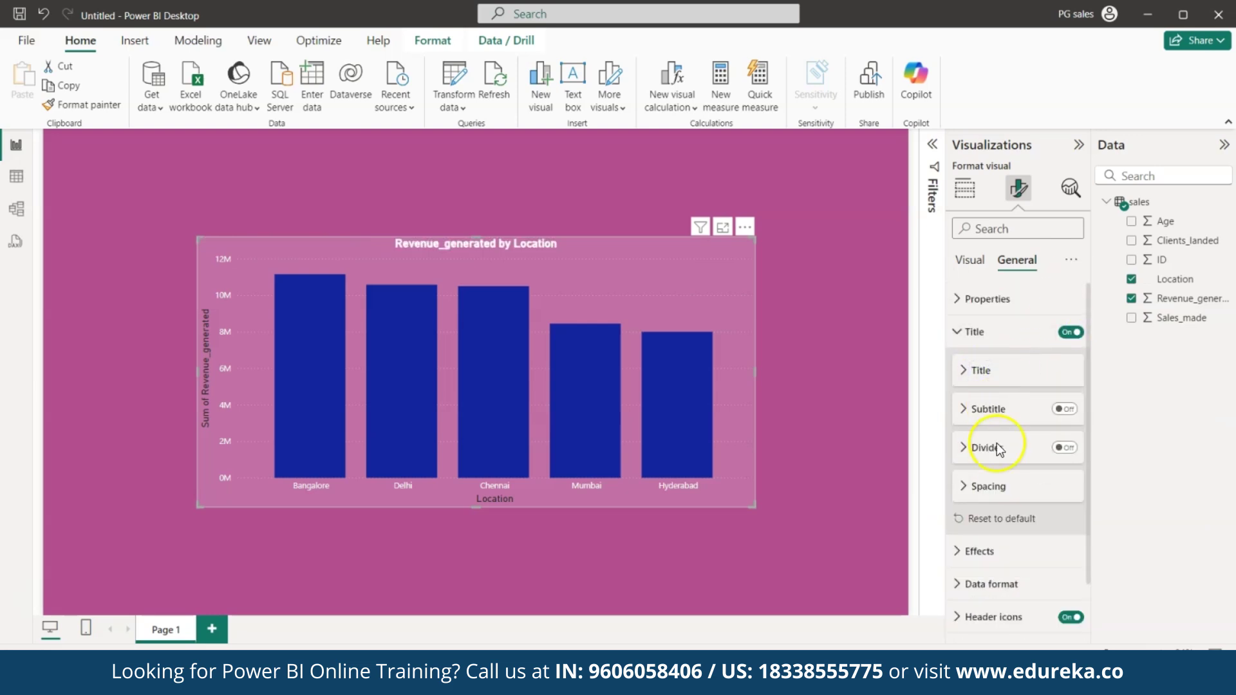
pyautogui.scroll(-1, 1000, 444)
pyautogui.scroll(1, 1000, 444)
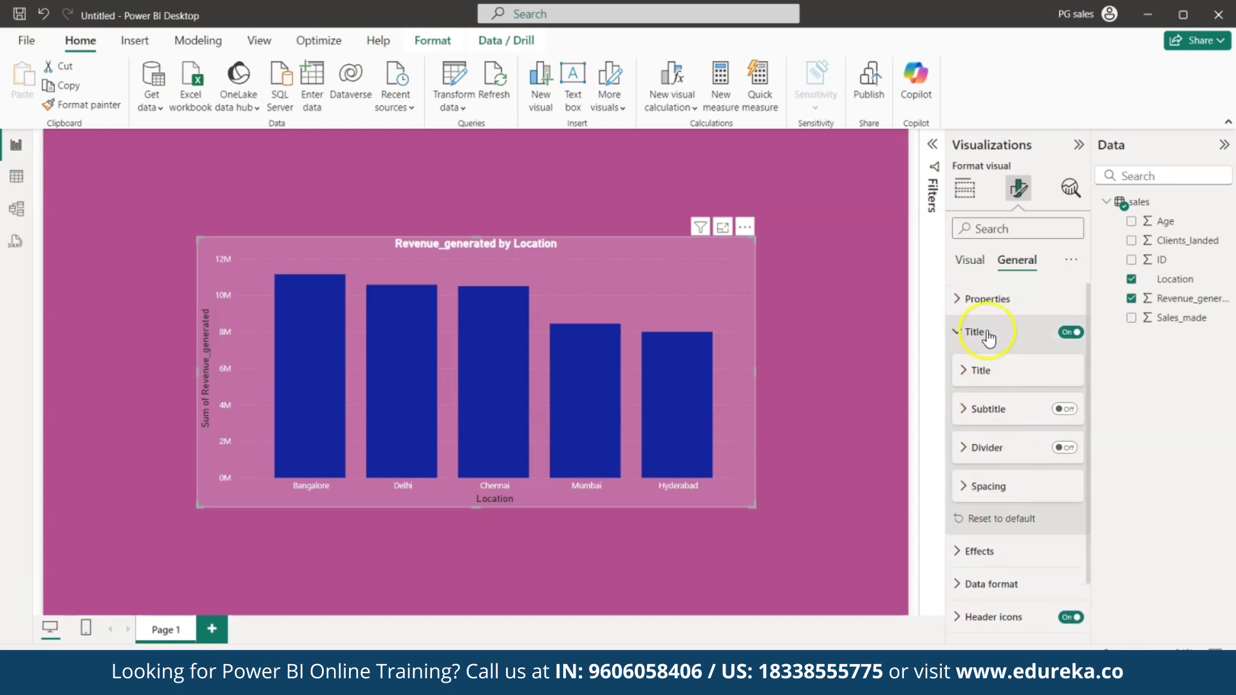
pyautogui.click(970, 260)
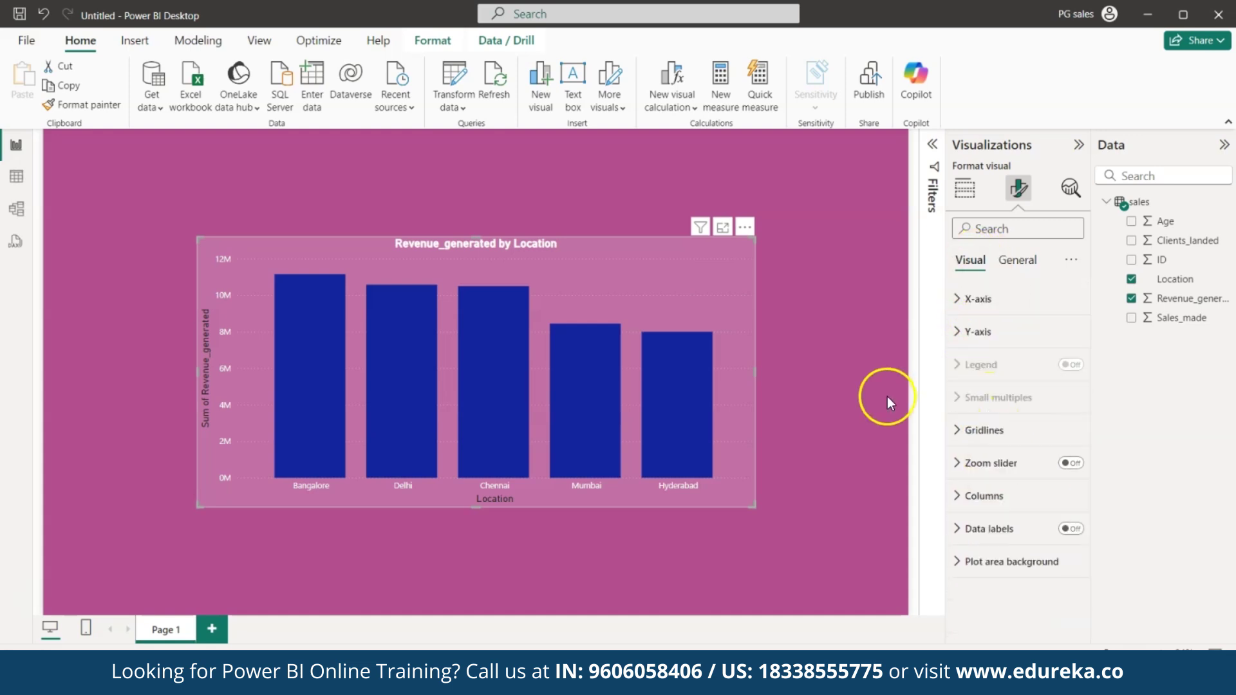
# Turn off the chart's horizontal gridlines and deselect it to view the finished chart
pyautogui.click(959, 438)
pyautogui.click(1067, 473)
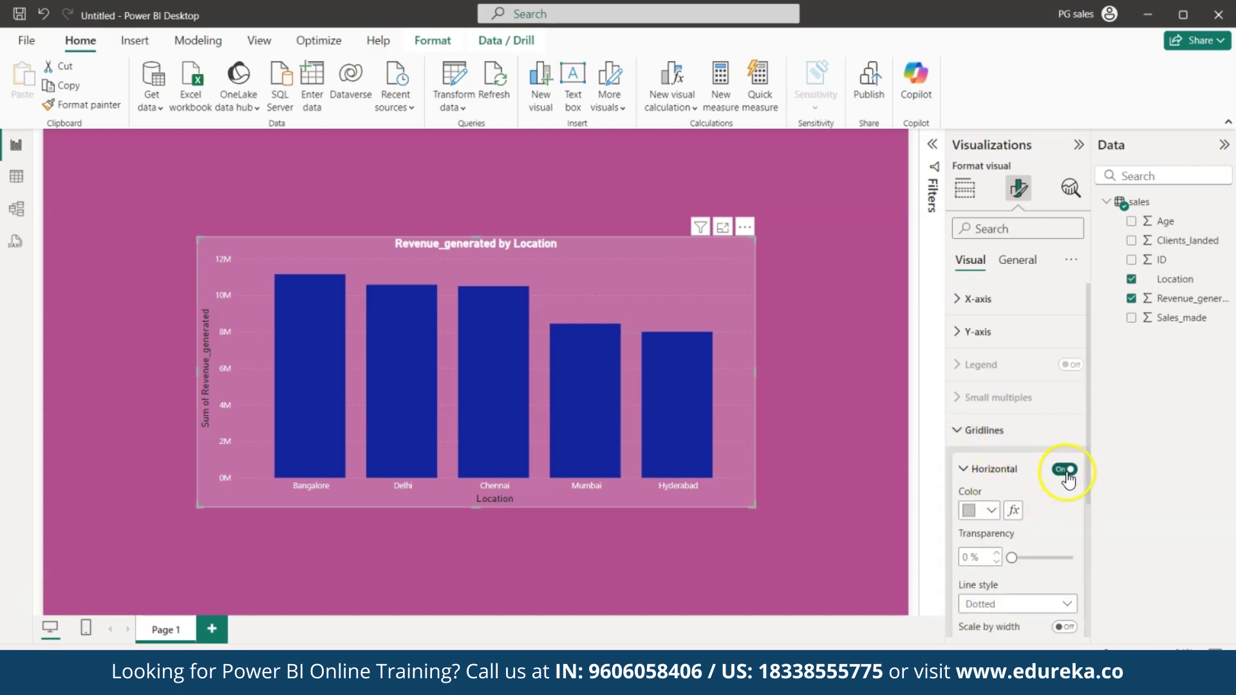
pyautogui.click(1067, 472)
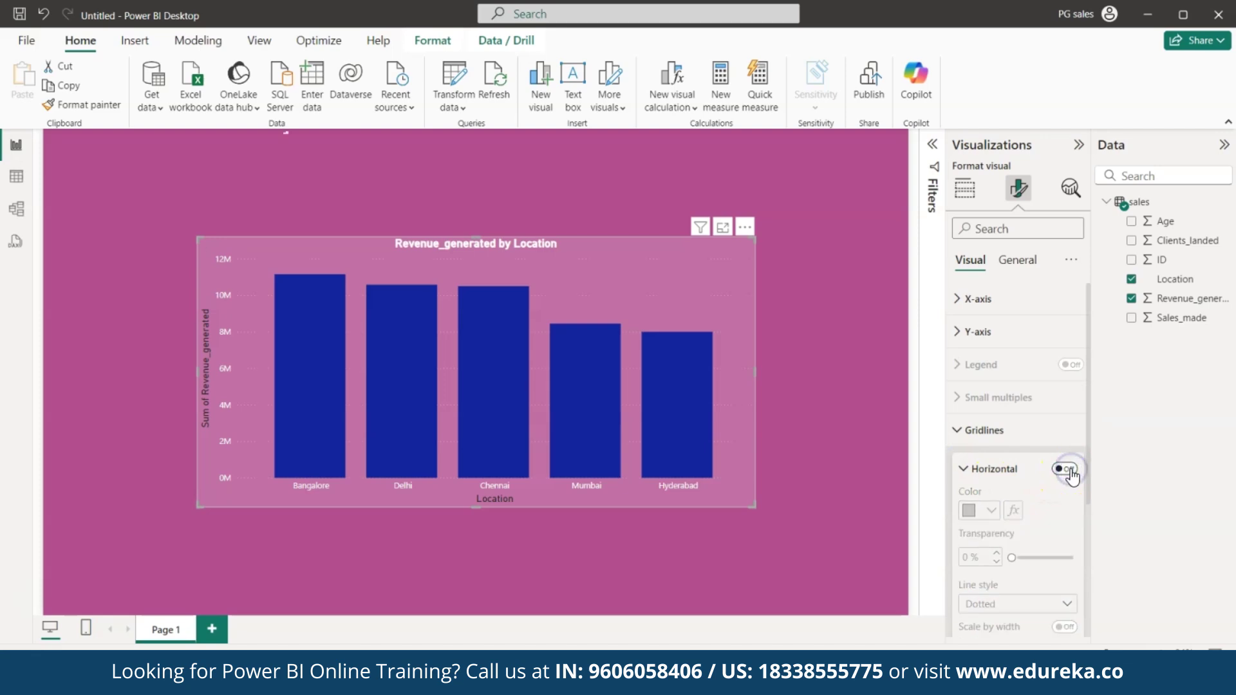
pyautogui.click(840, 420)
pyautogui.click(754, 465)
pyautogui.click(745, 465)
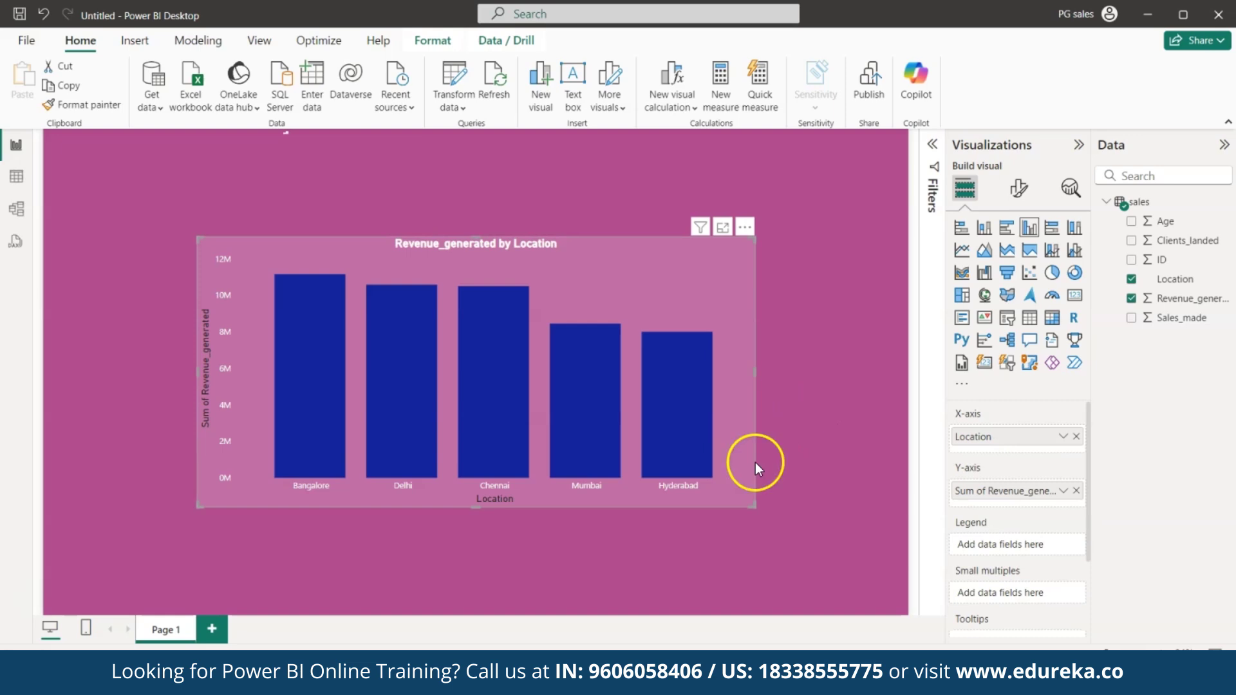
pyautogui.click(840, 441)
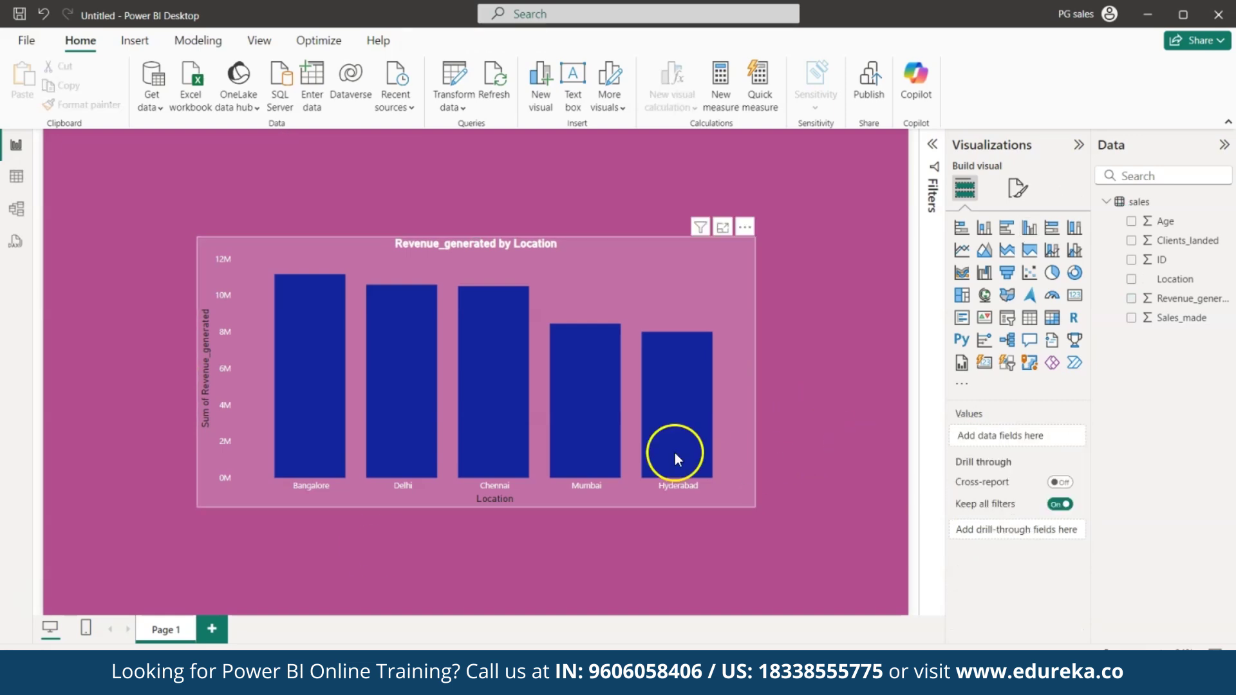